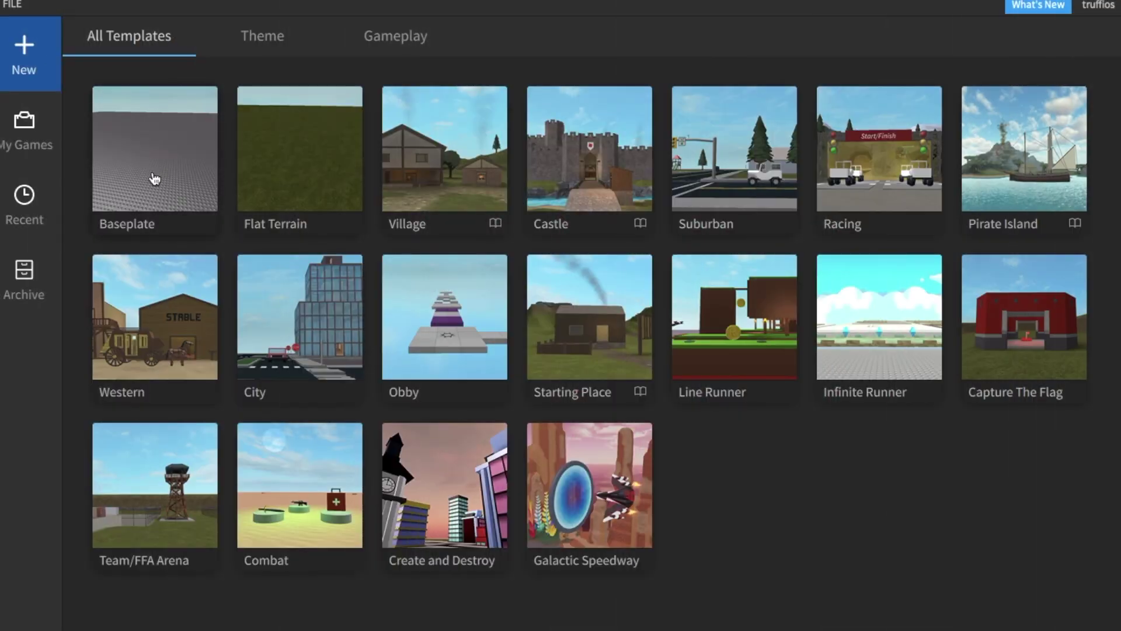
# Step: Spawn the avatar into a new Baseplate place and save the character model to a file
pyautogui.click(154, 179)
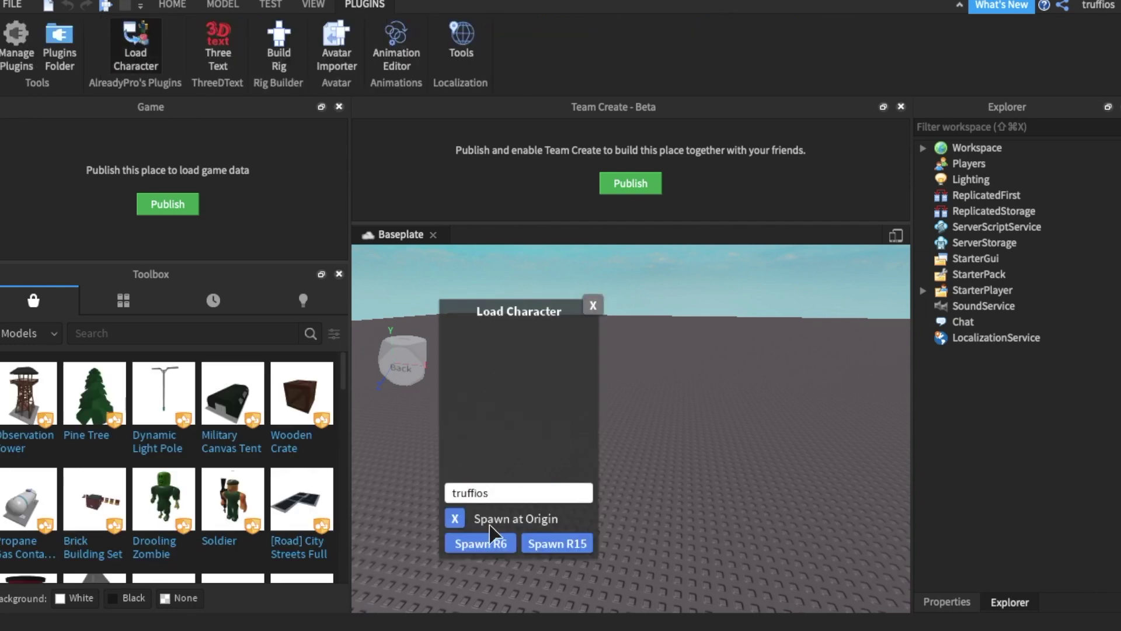
pyautogui.click(557, 543)
pyautogui.click(969, 198)
pyautogui.rightClick(968, 198)
pyautogui.click(994, 412)
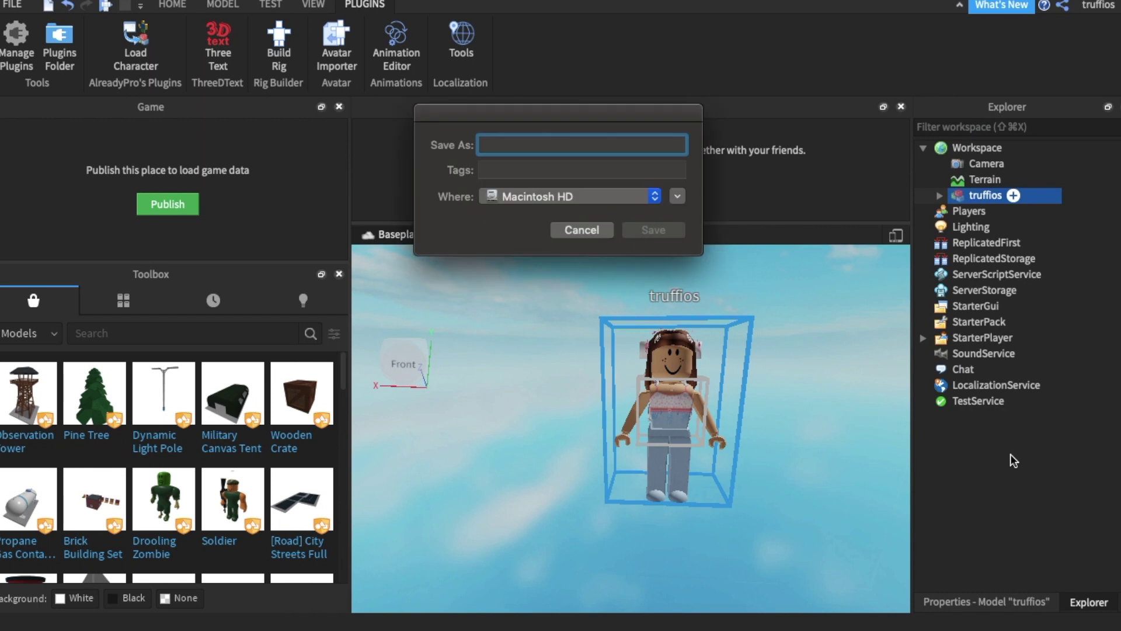
pyautogui.click(653, 230)
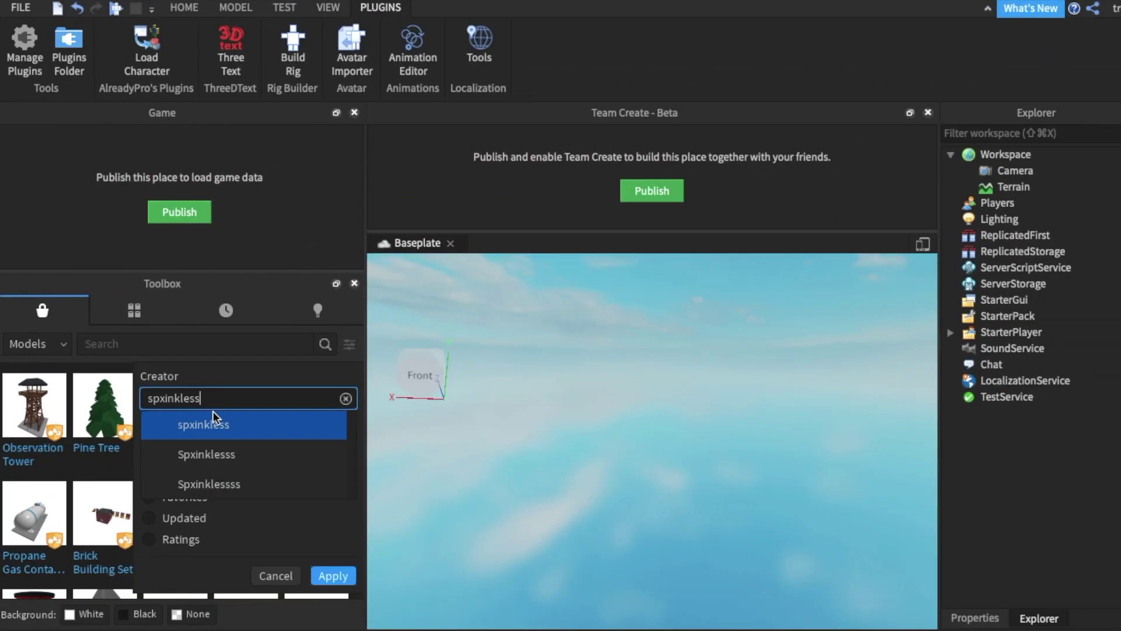
# Step: Insert the banana room model, then search for 'blinds' and insert the Window blinds model
pyautogui.moveTo(359, 402); pyautogui.dragTo(359, 458)
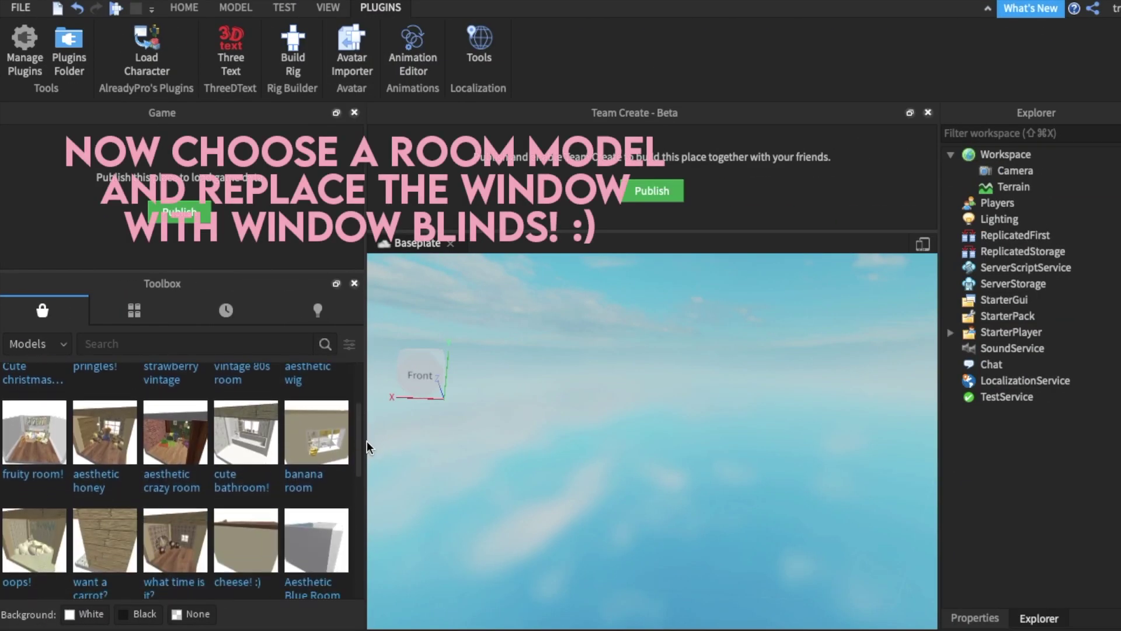
pyautogui.click(105, 394)
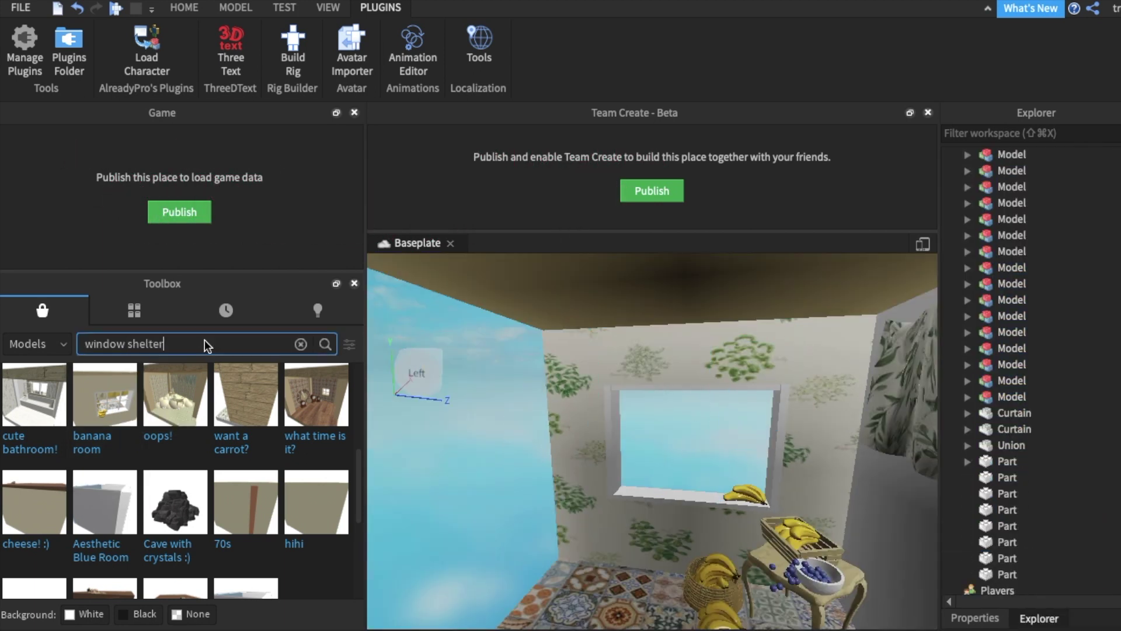
pyautogui.write('dow sheilds')
pyautogui.press('Return')
pyautogui.click(229, 344)
pyautogui.press('BackSpace')
pyautogui.press('BackSpace')
pyautogui.press('BackSpace')
pyautogui.write('blinds')
pyautogui.press('Return')
pyautogui.click(244, 467)
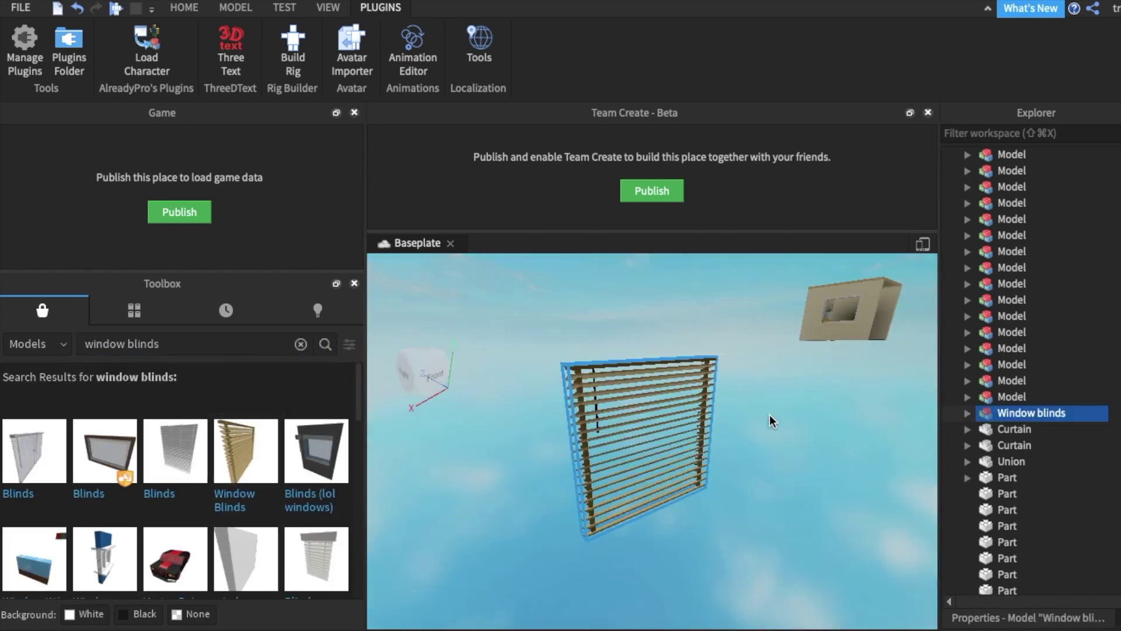
# Step: Rotate the blinds horizontal and slide them into the window frame
pyautogui.click(233, 8)
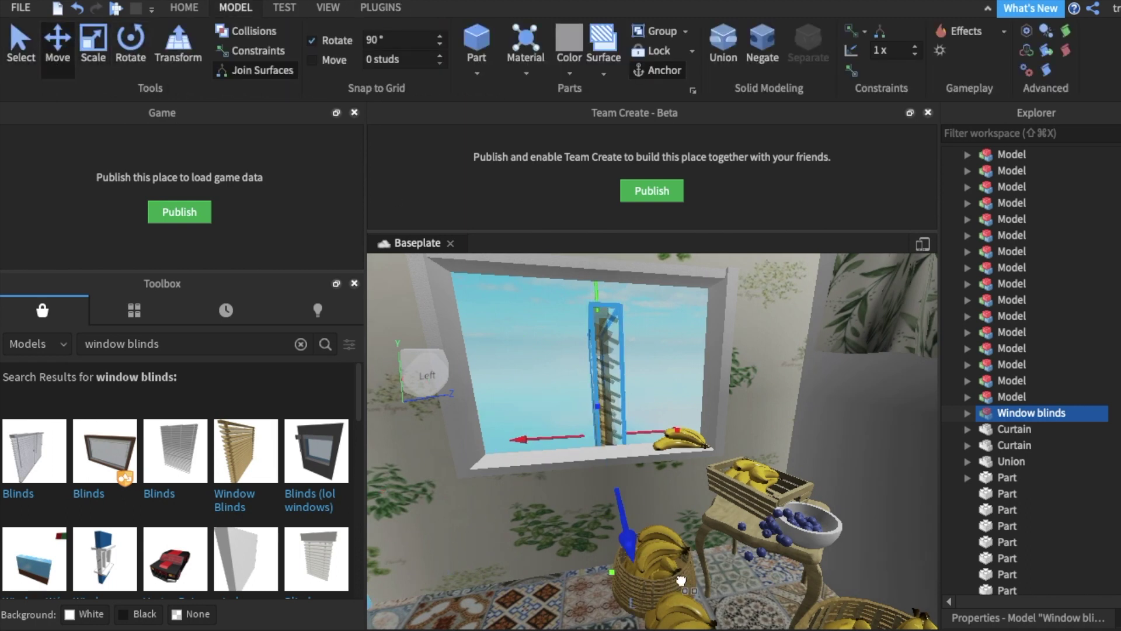
pyautogui.moveTo(771, 432); pyautogui.dragTo(718, 374)
pyautogui.hotkey('ctrl', '2')
pyautogui.moveTo(619, 467)
pyautogui.mouseDown()
pyautogui.moveTo(624, 505)
pyautogui.moveTo(666, 461)
pyautogui.mouseUp()
pyautogui.click(676, 435)
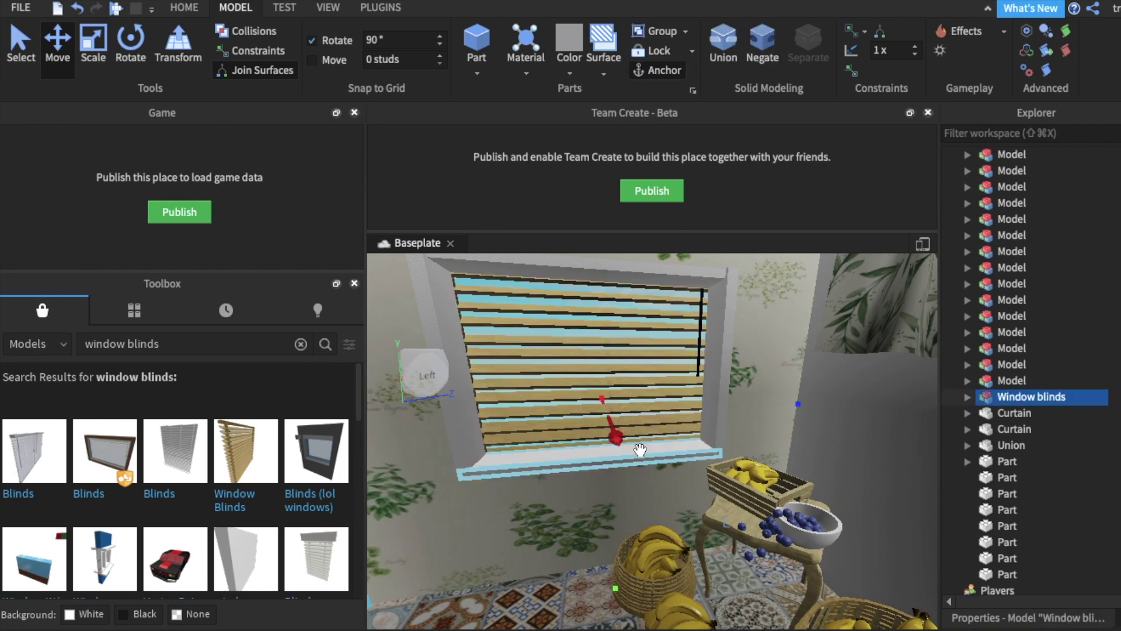
# Step: Select everything and save the whole room out to a file as bananroom
pyautogui.scroll(-10, 640, 449)
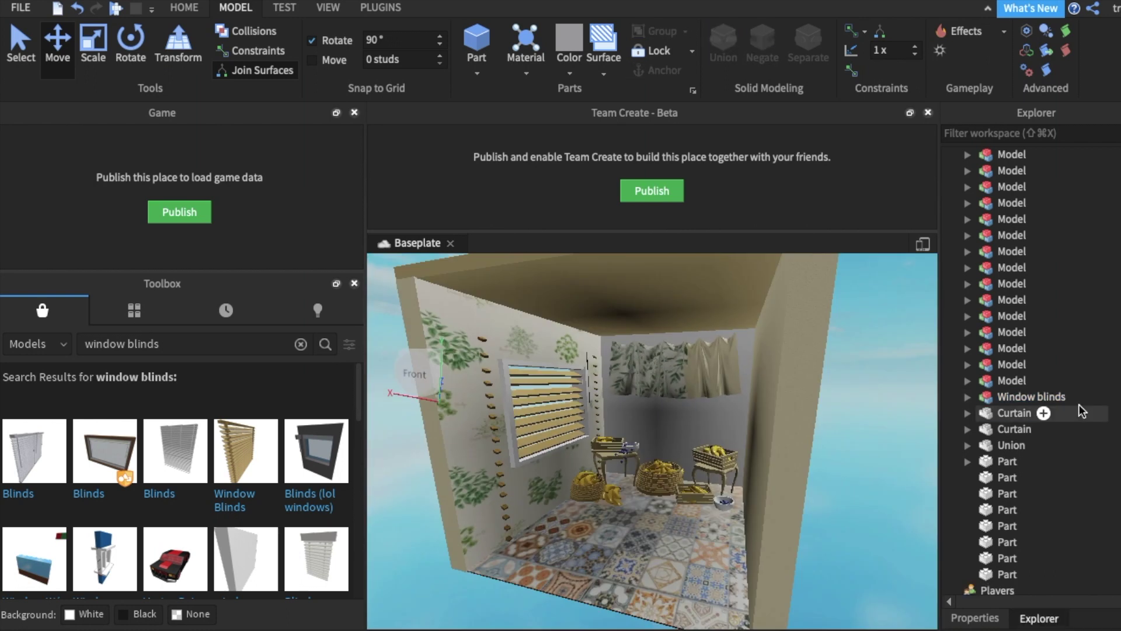
pyautogui.hotkey('ctrl', 'a')
pyautogui.hotkey('ctrl', 's')
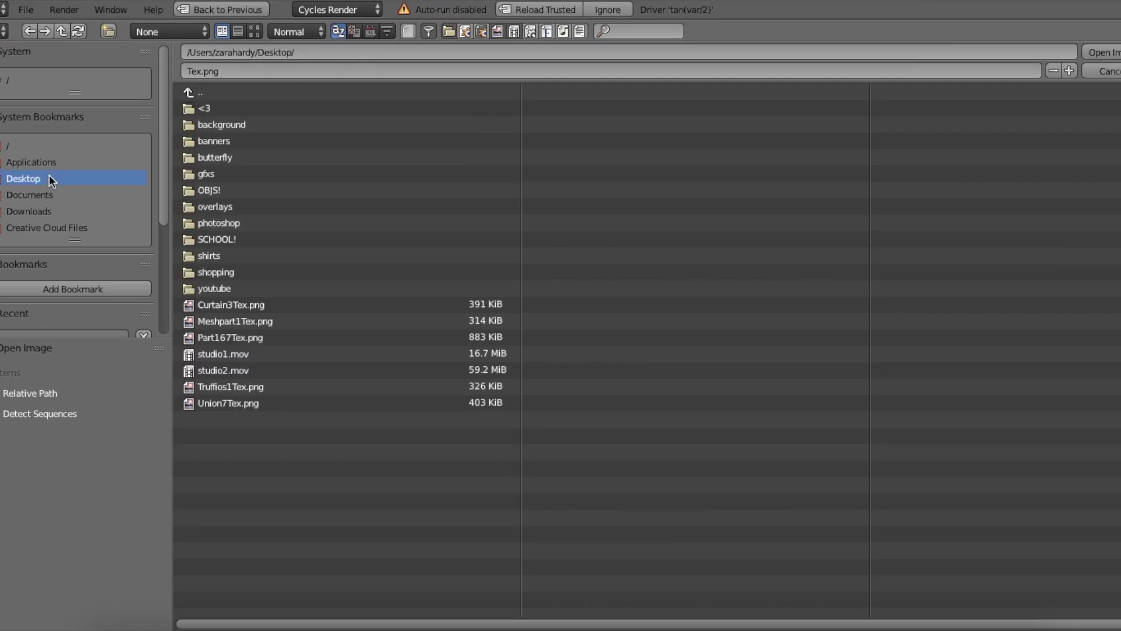
# Step: Pick Truffios1Tex.png from the Desktop as the character's texture
pyautogui.click(253, 387)
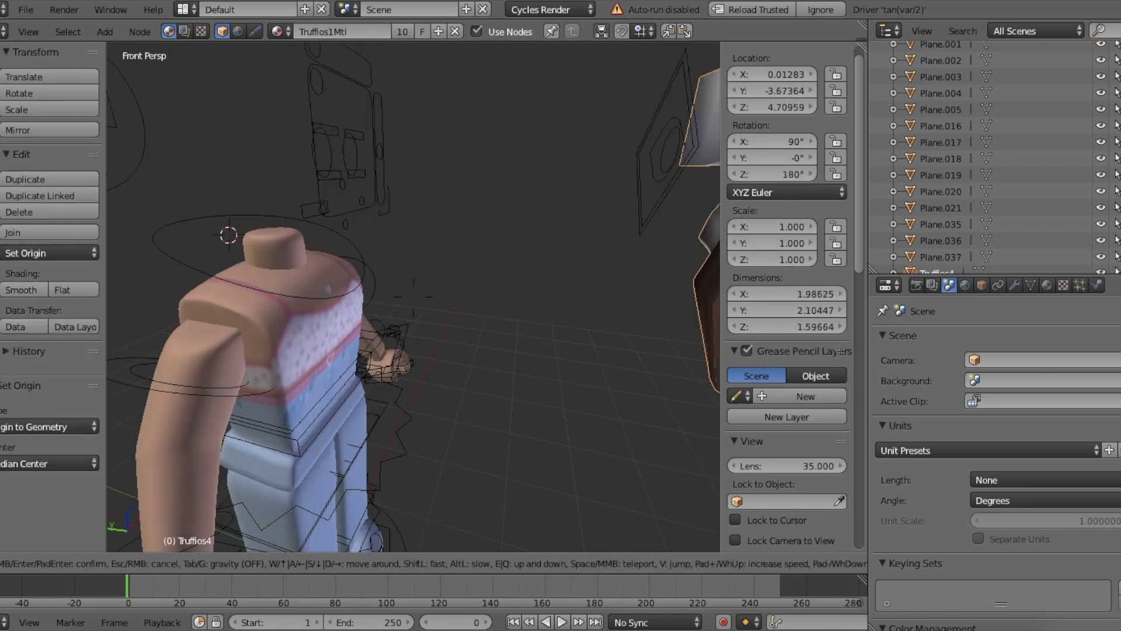
# Step: Move the hair vertically along Z so it sits on her head
pyautogui.click(418, 198)
pyautogui.press('g')
pyautogui.press('z')
# Step: Import the room as a Wavefront OBJ model
pyautogui.click(26, 9)
pyautogui.click(227, 324)
pyautogui.click(1118, 53)
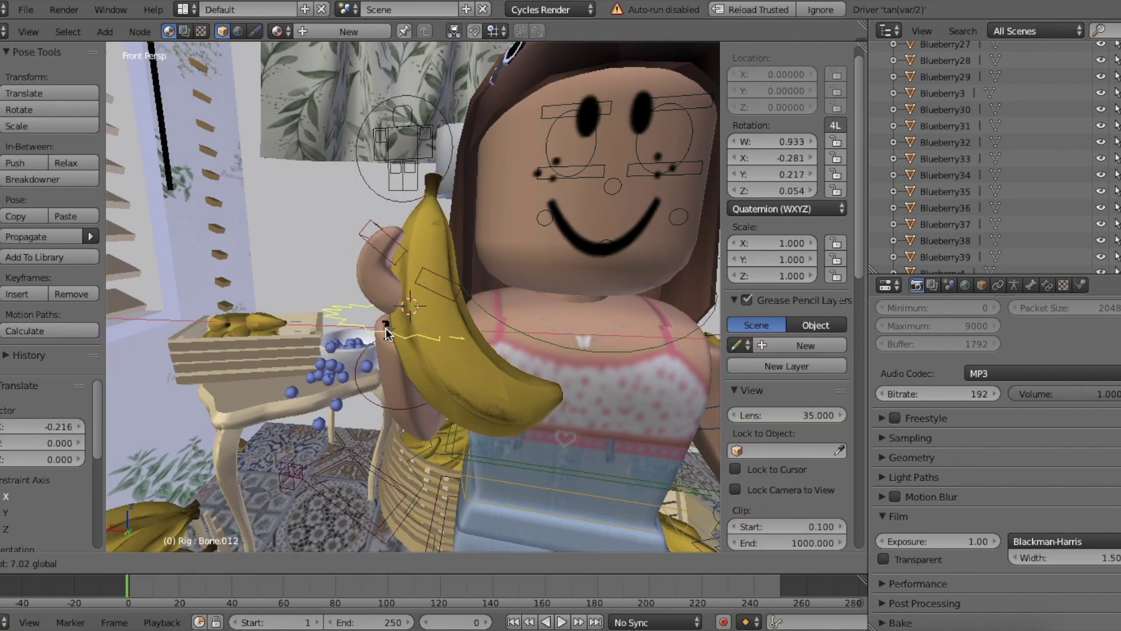
# Step: Rotate the banana in her hand and begin resizing it
pyautogui.press('r')
pyautogui.click(525, 244)
pyautogui.press('s')
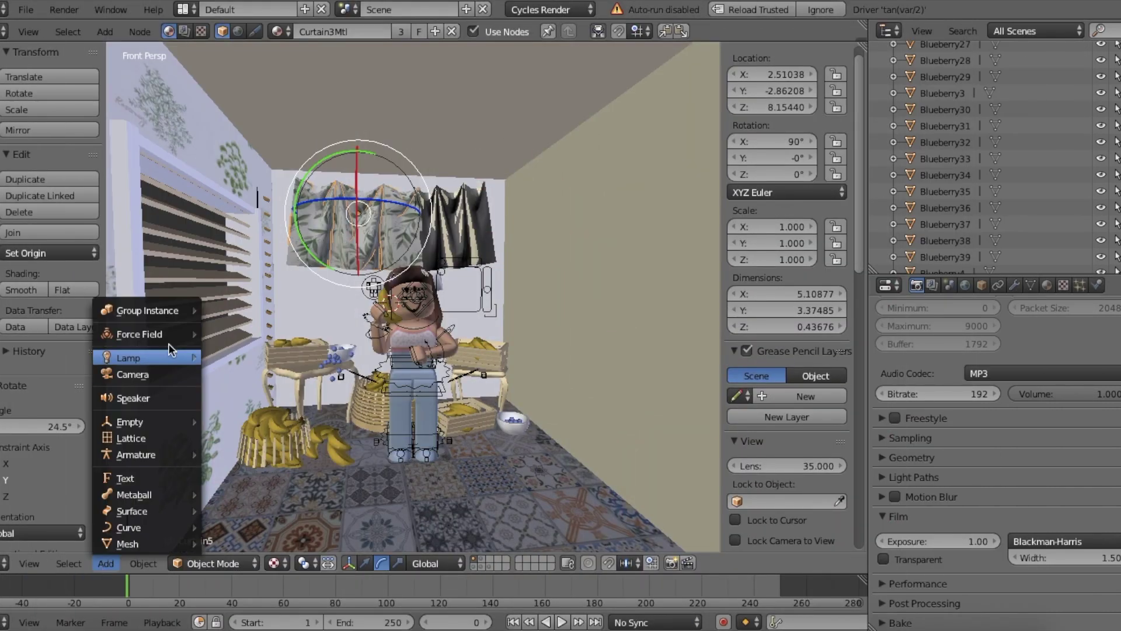
# Step: Add a Hemi lamp, deleting a camera that was added by mistake
pyautogui.click(173, 376)
pyautogui.press('Delete')
pyautogui.click(106, 563)
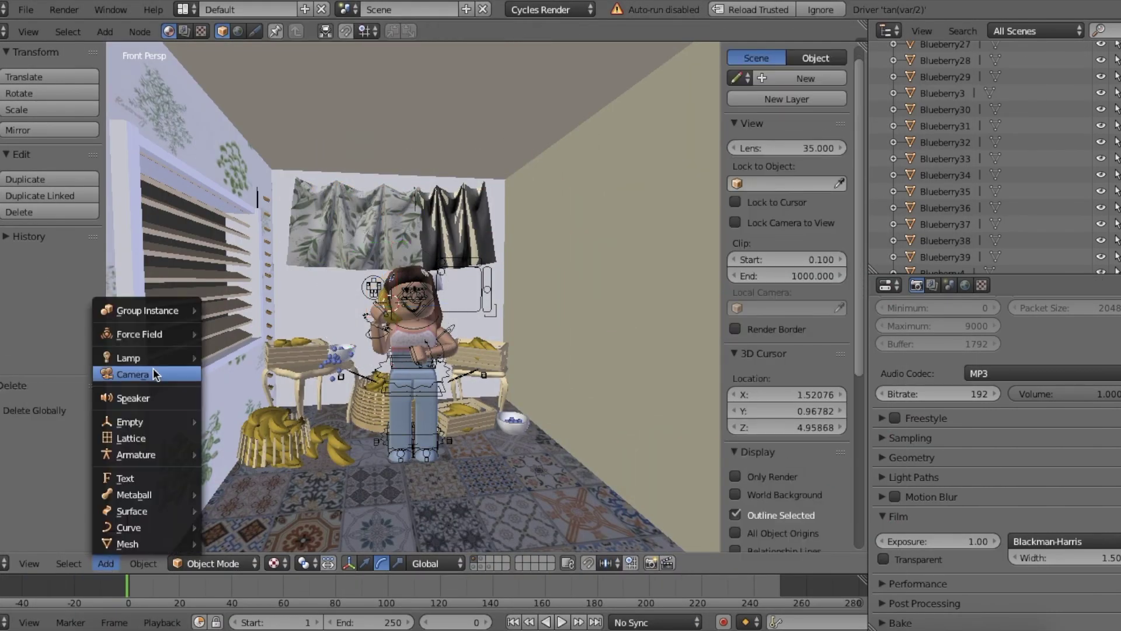
pyautogui.click(243, 411)
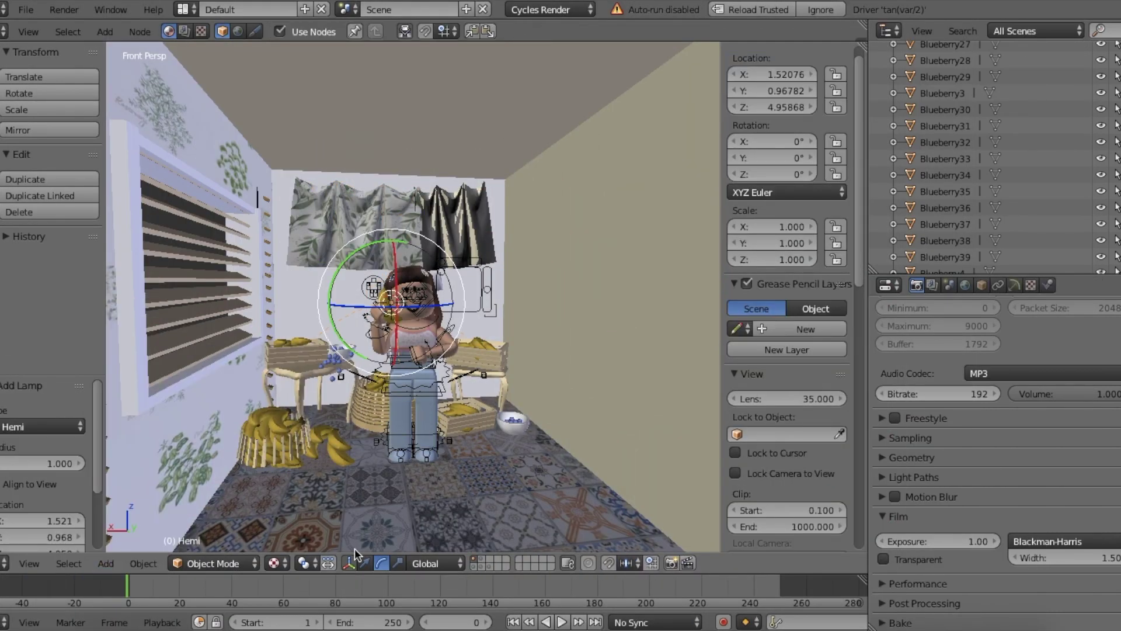
# Step: Place the lamp outside the window at X 17.746, tilted 88.9° on Y toward the blinds
pyautogui.scroll(2, 414, 301)
pyautogui.click(258, 254)
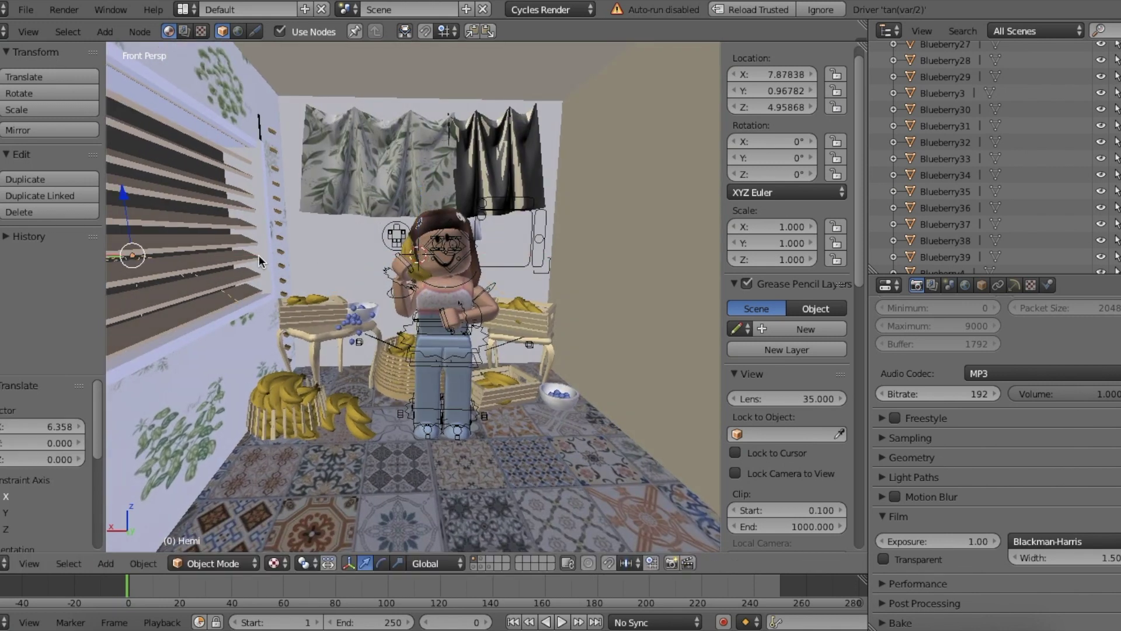
pyautogui.hotkey('shift', 'f')
pyautogui.press('Escape')
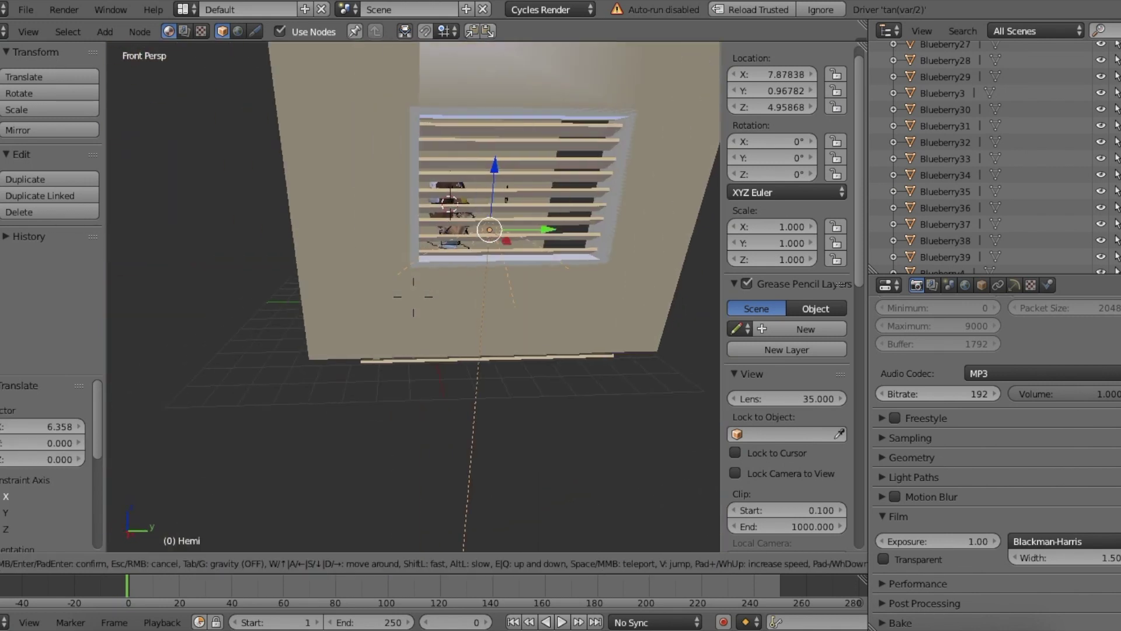
pyautogui.click(564, 285)
pyautogui.moveTo(601, 262); pyautogui.dragTo(593, 261)
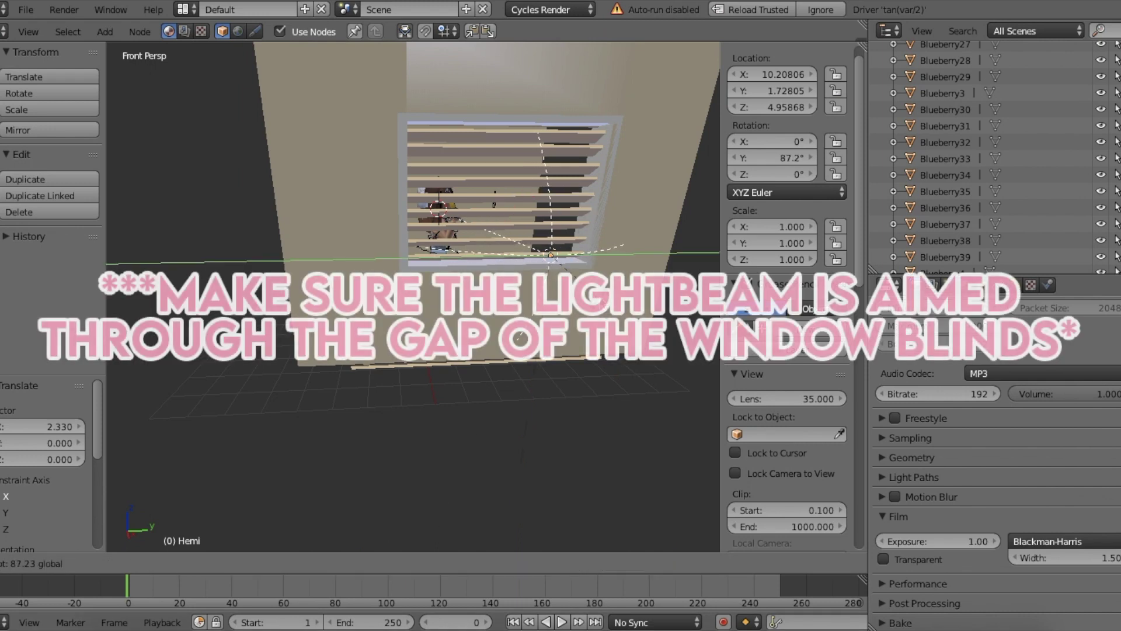
pyautogui.click(600, 303)
pyautogui.moveTo(575, 270); pyautogui.dragTo(569, 278)
pyautogui.hotkey('shift', 'f')
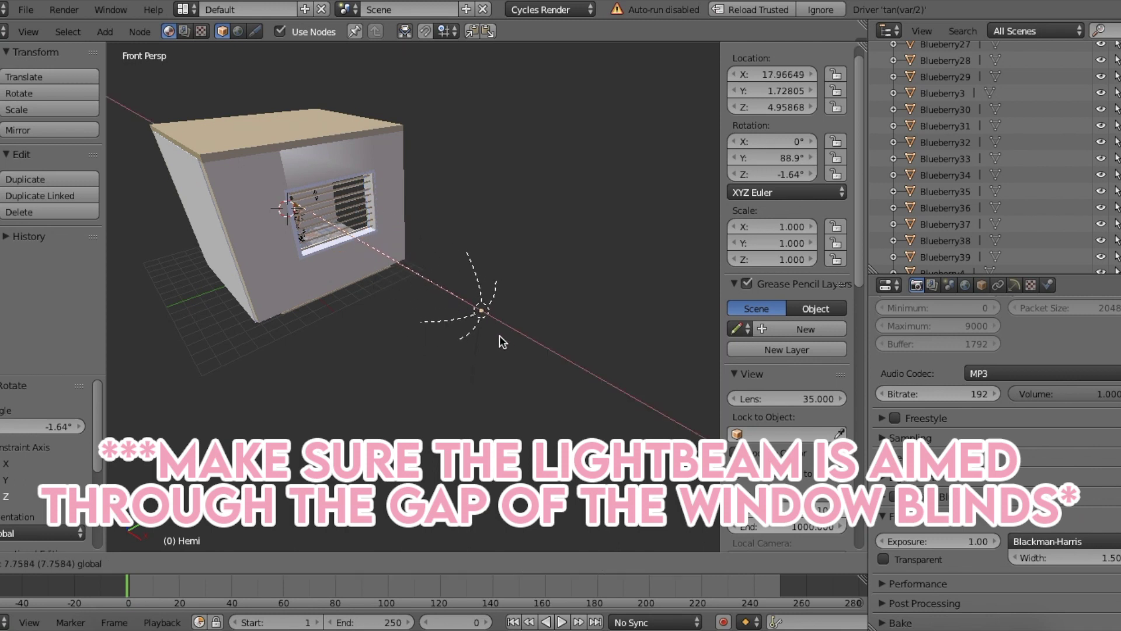
pyautogui.click(499, 335)
# Step: Set the Hemi lamp's colour to orange
pyautogui.click(1014, 285)
pyautogui.click(1017, 563)
pyautogui.click(1031, 425)
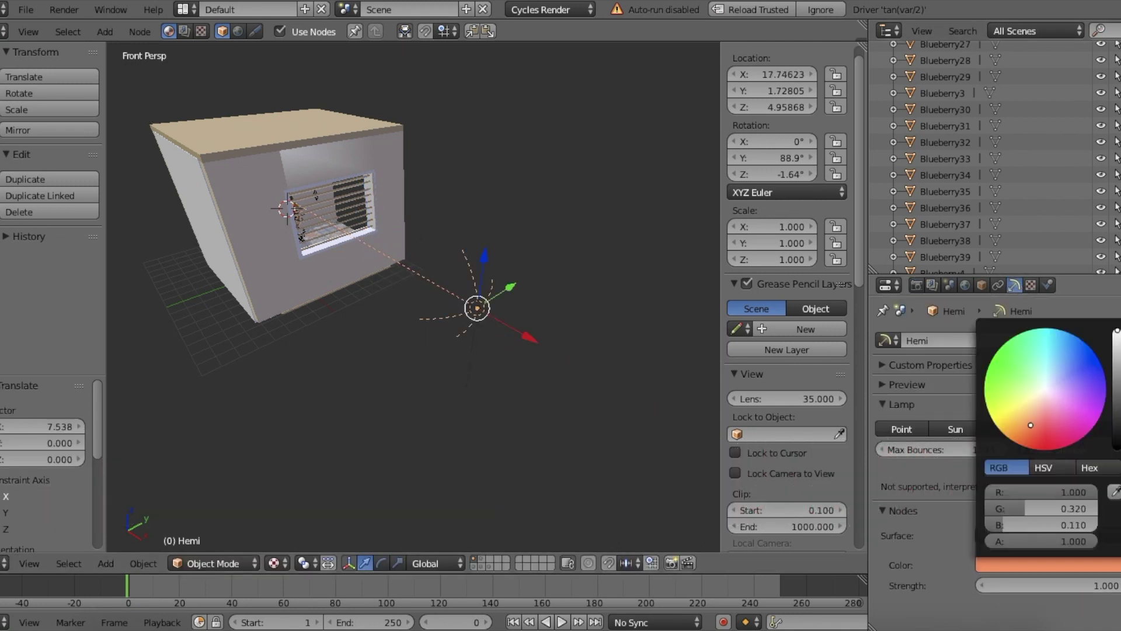
# Step: Fly into the room near the character and switch to Rendered viewport shading
pyautogui.press('w')
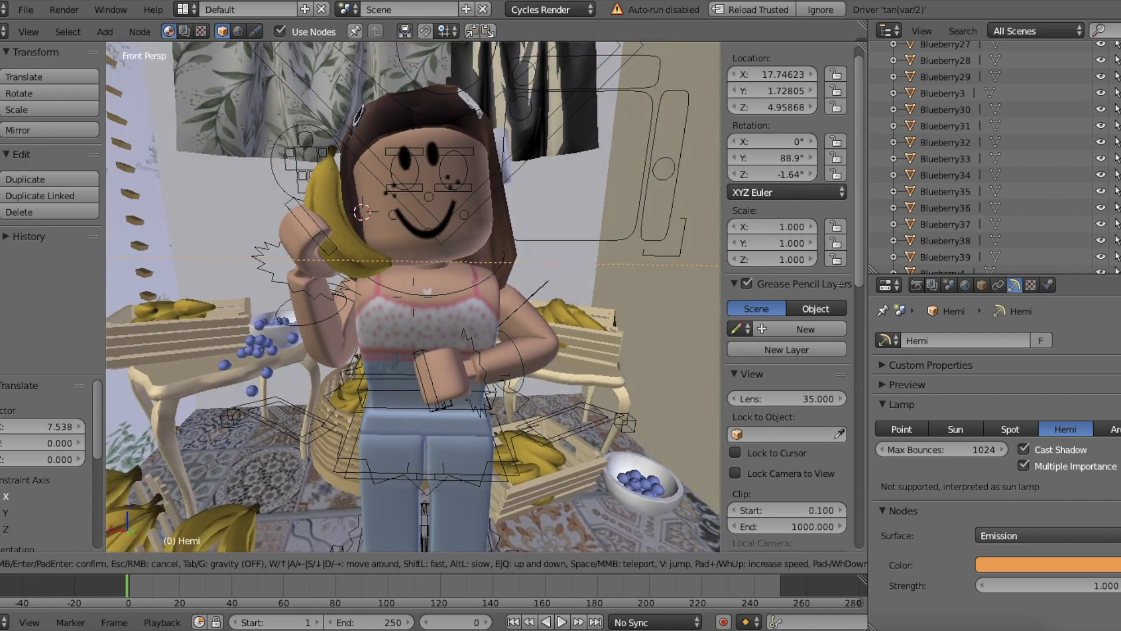
pyautogui.press('Return')
pyautogui.click(277, 562)
pyautogui.click(332, 455)
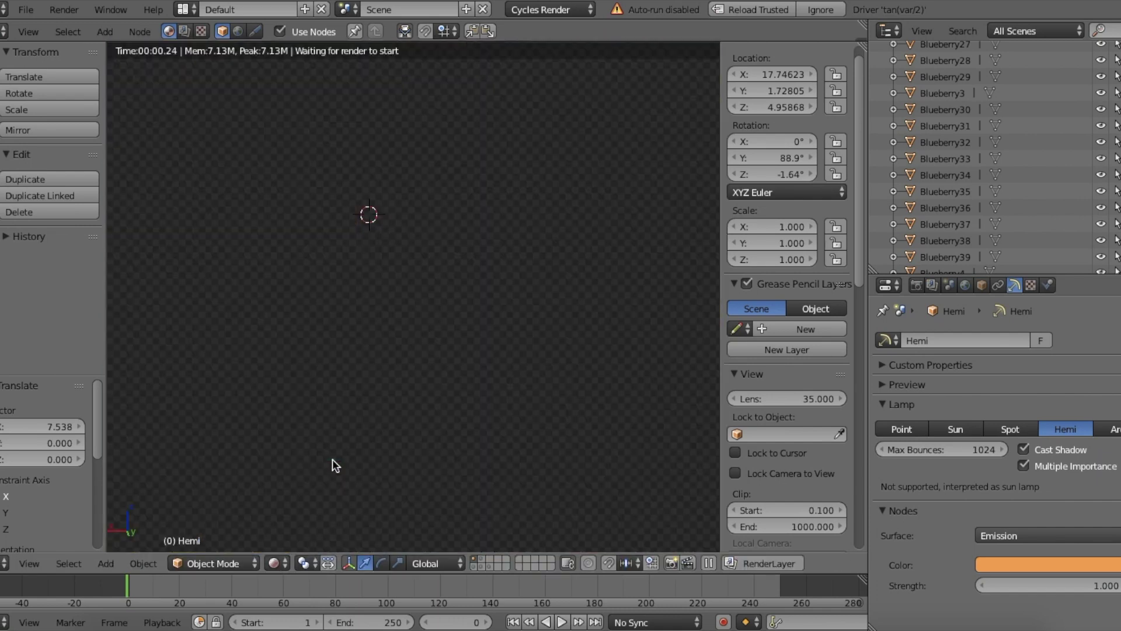
# Step: Set the Film exposure in Render settings to 8.00
pyautogui.click(916, 285)
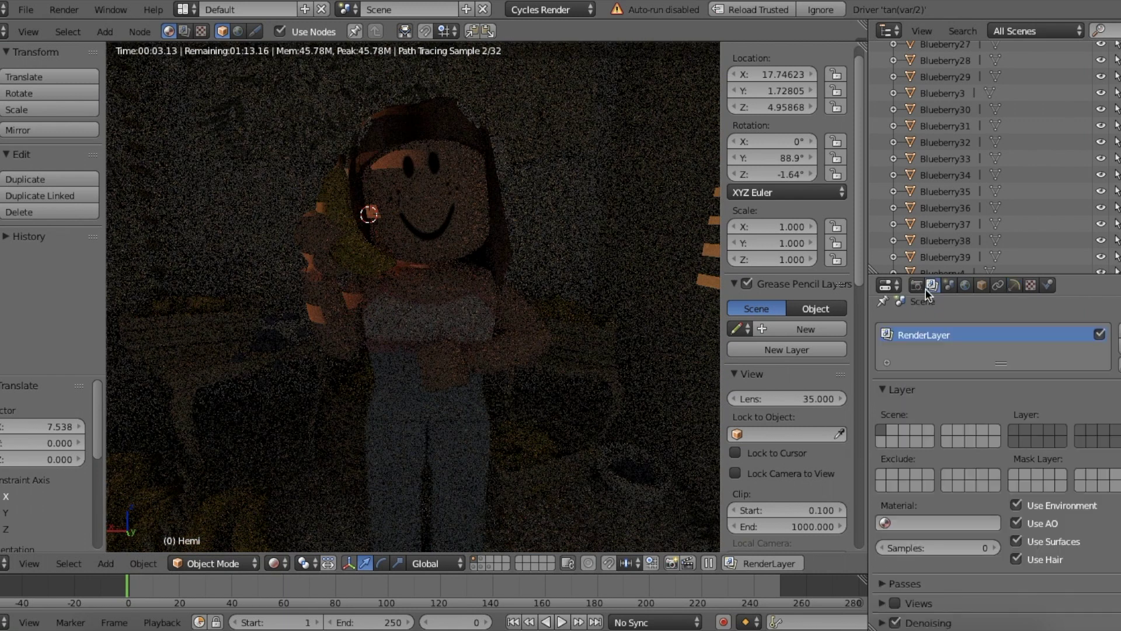
pyautogui.scroll(-10, 920, 461)
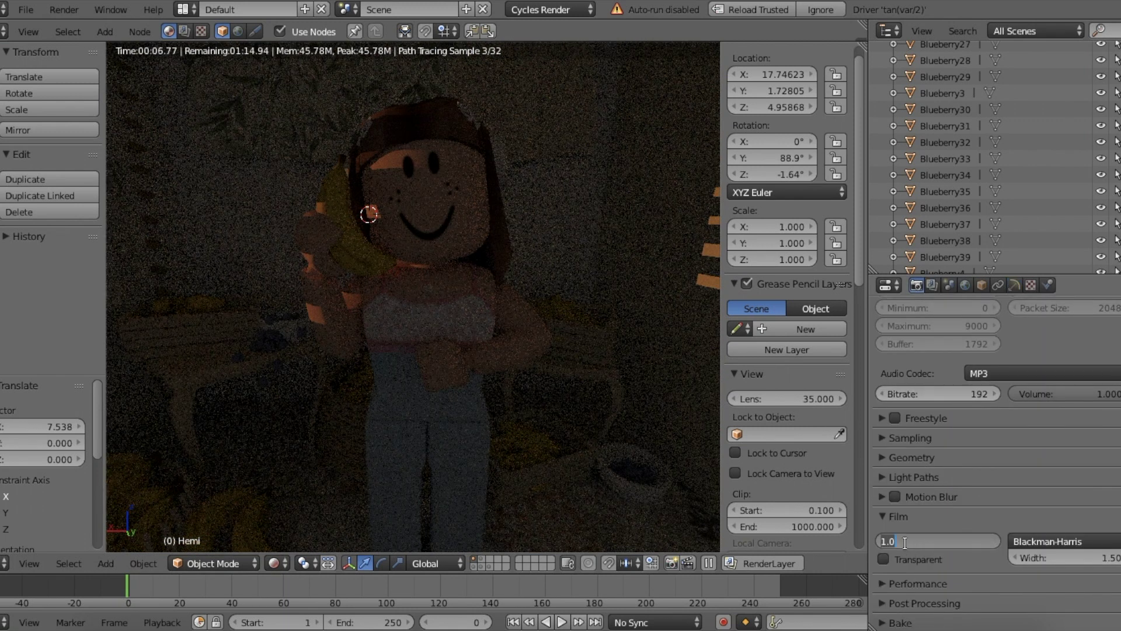
pyautogui.write('5')
pyautogui.press('Return')
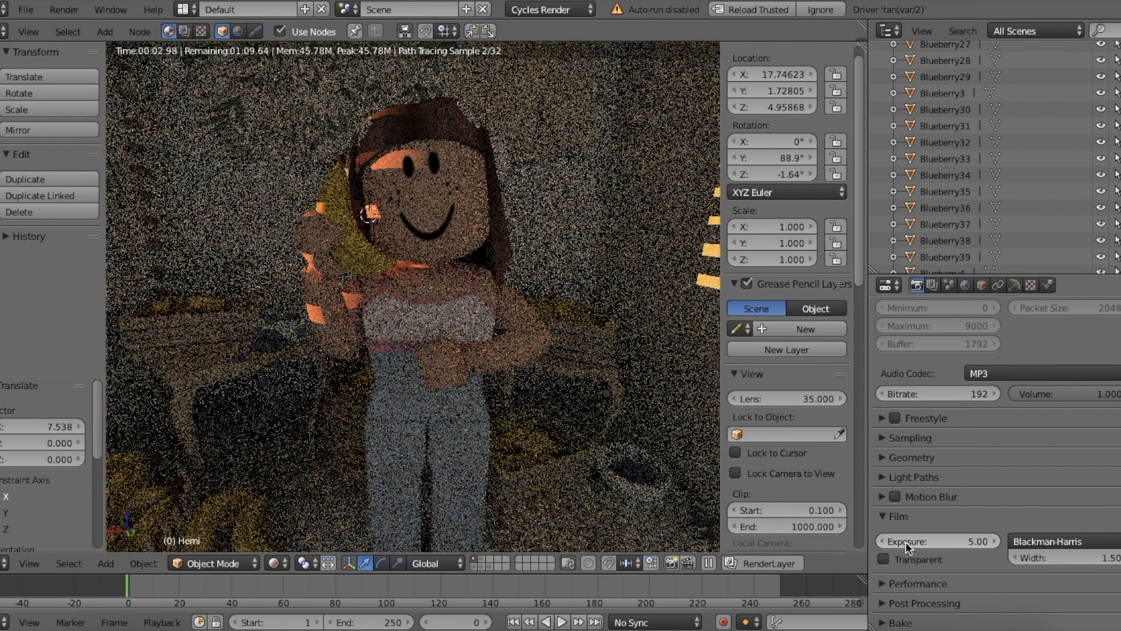
pyautogui.click(905, 541)
pyautogui.write('8')
pyautogui.press('Return')
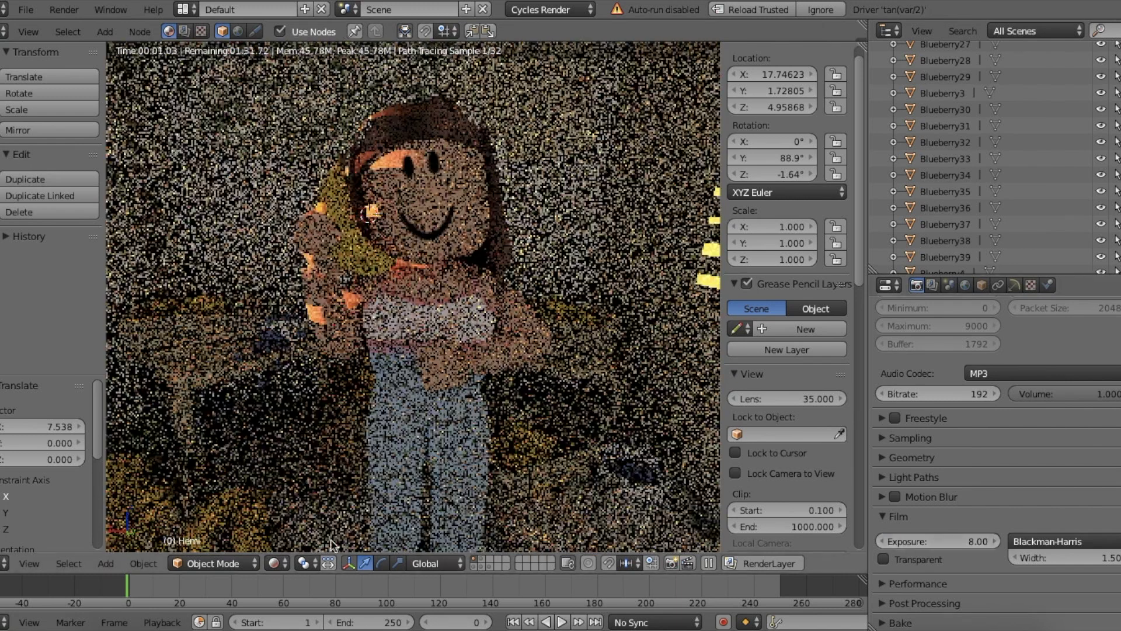
# Step: Return to Textured shading and select the character mesh Truffios4
pyautogui.click(303, 493)
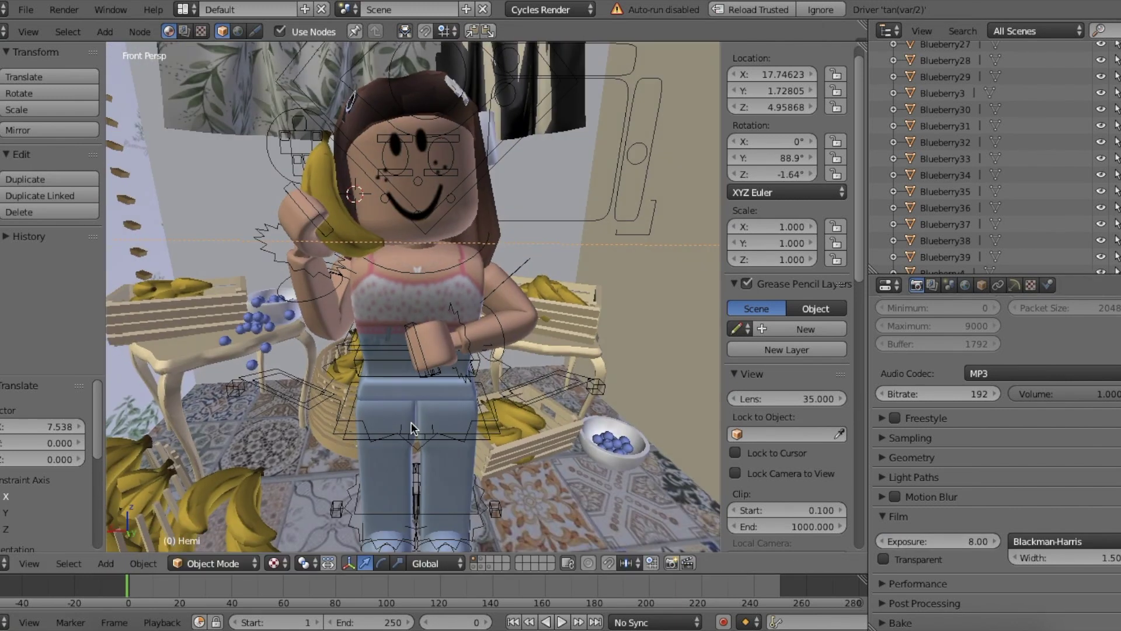
pyautogui.rightClick(377, 378)
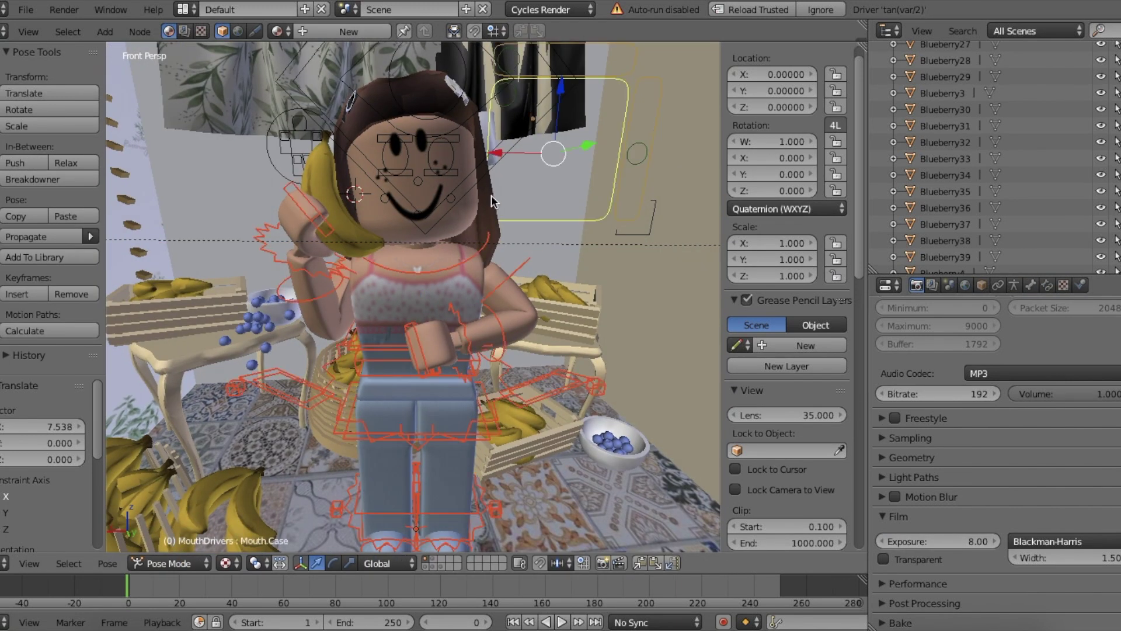
pyautogui.scroll(5, 492, 201)
pyautogui.rightClick(687, 92)
pyautogui.hotkey('shift', 'f')
# Step: Rotate Truffios4 by -21° on Z so it faces 333°
pyautogui.press('Escape')
pyautogui.moveTo(494, 365); pyautogui.dragTo(483, 369)
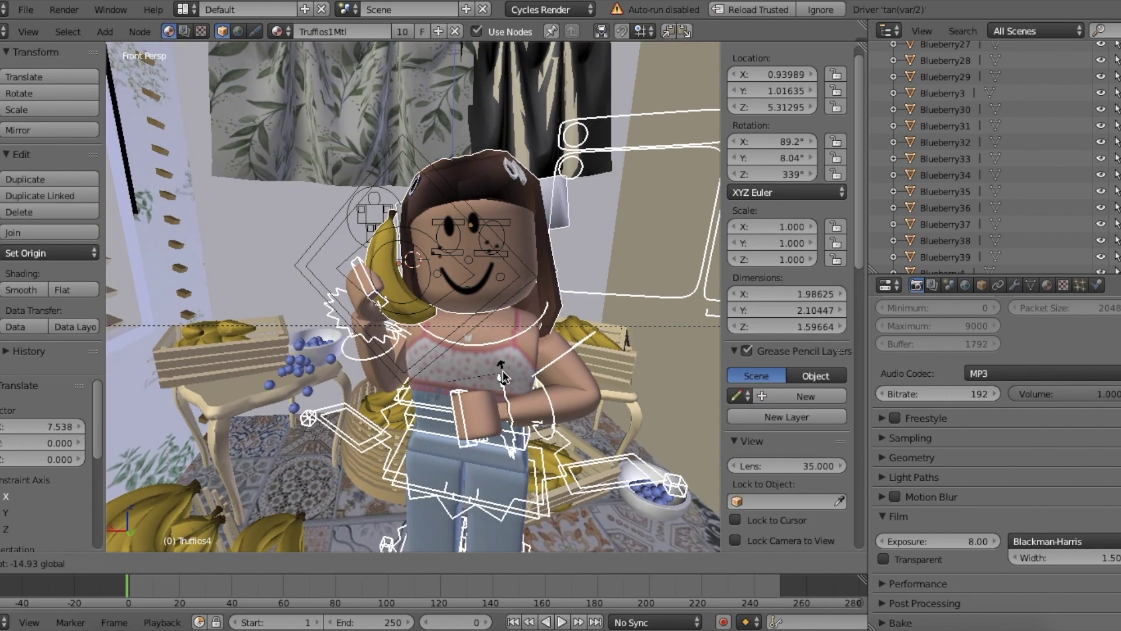
pyautogui.hotkey('shift', 'f')
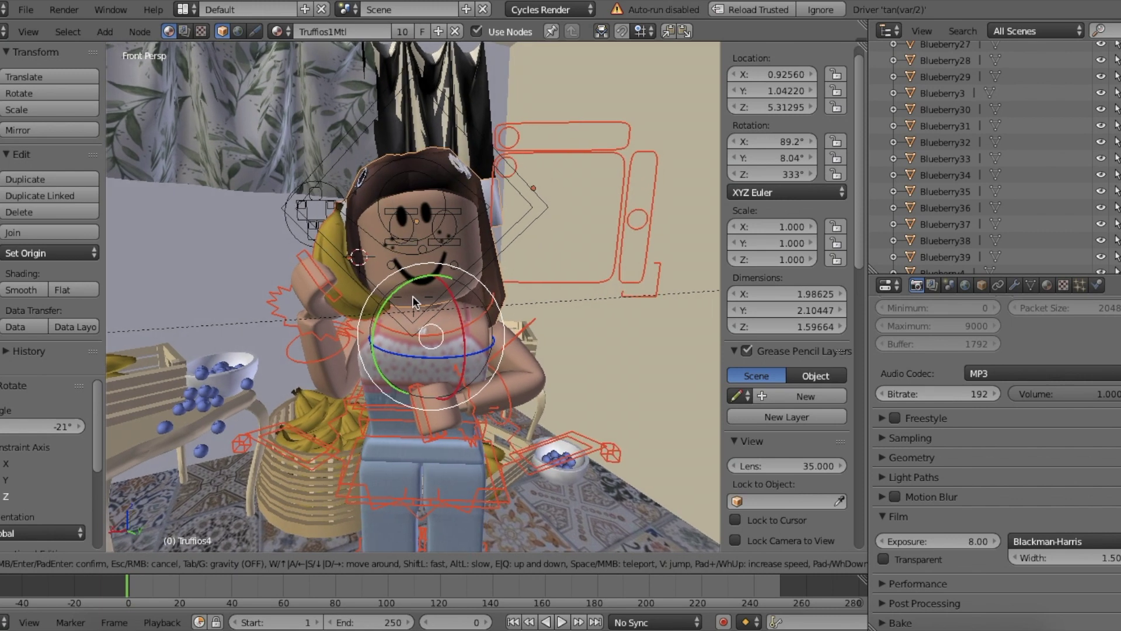
pyautogui.press('Return')
# Step: Check the pose in Rendered shading, then return to Solid shading and walk toward the blinds
pyautogui.press('z')
pyautogui.click(302, 451)
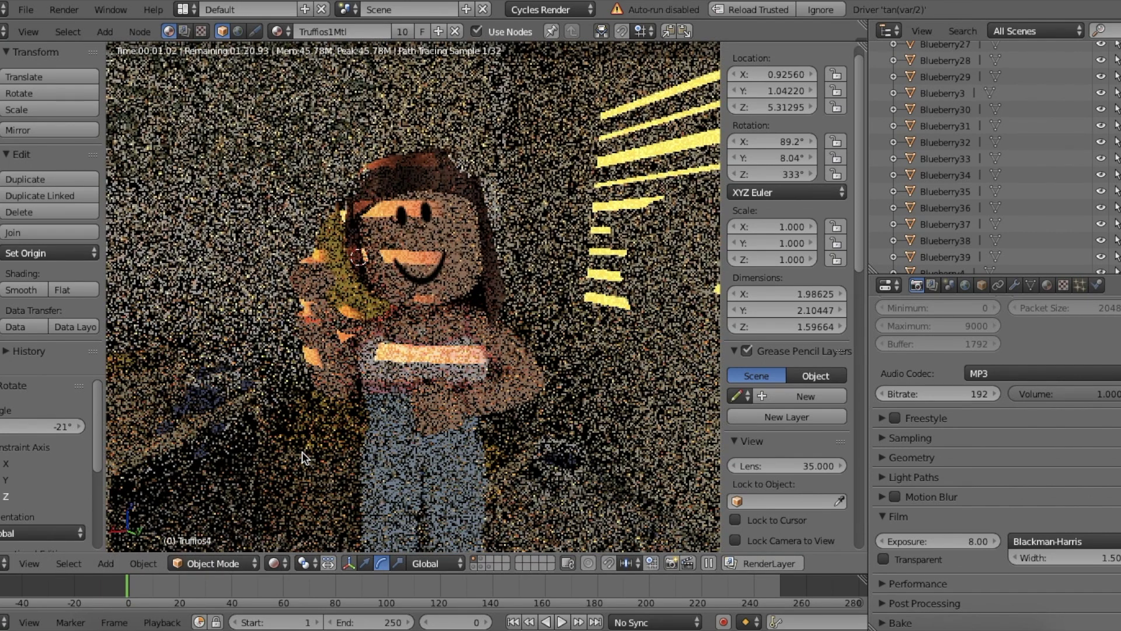
pyautogui.press('z')
pyautogui.click(315, 501)
pyautogui.hotkey('shift', 'f')
pyautogui.press('w')
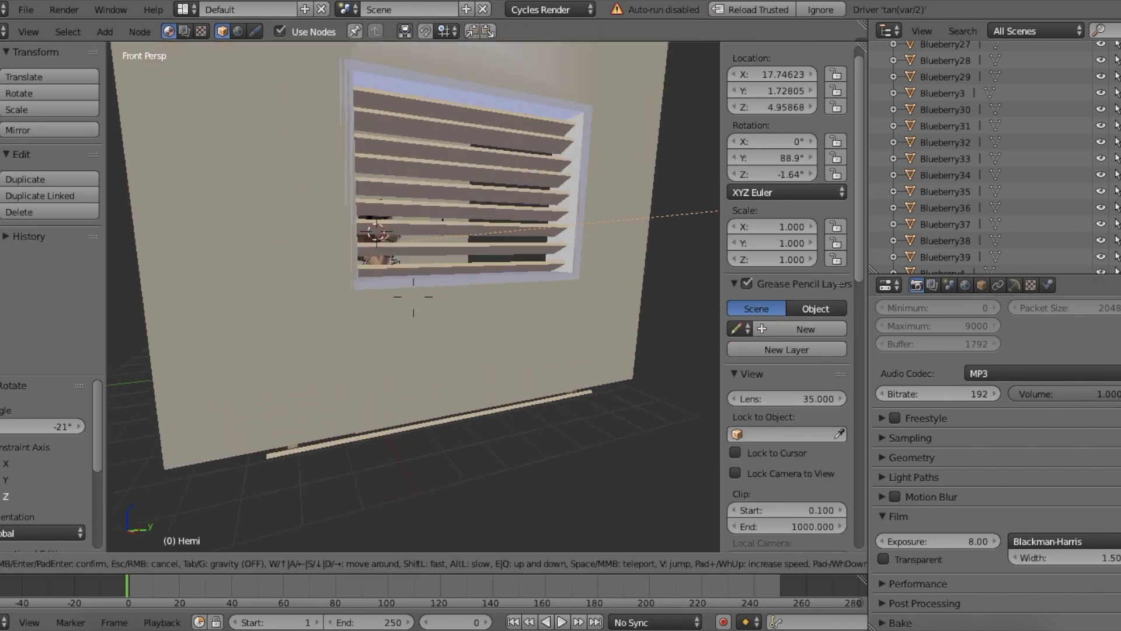
# Step: Navigate to the Hemi lamp behind the blinds and switch to Material shading
pyautogui.press('s')
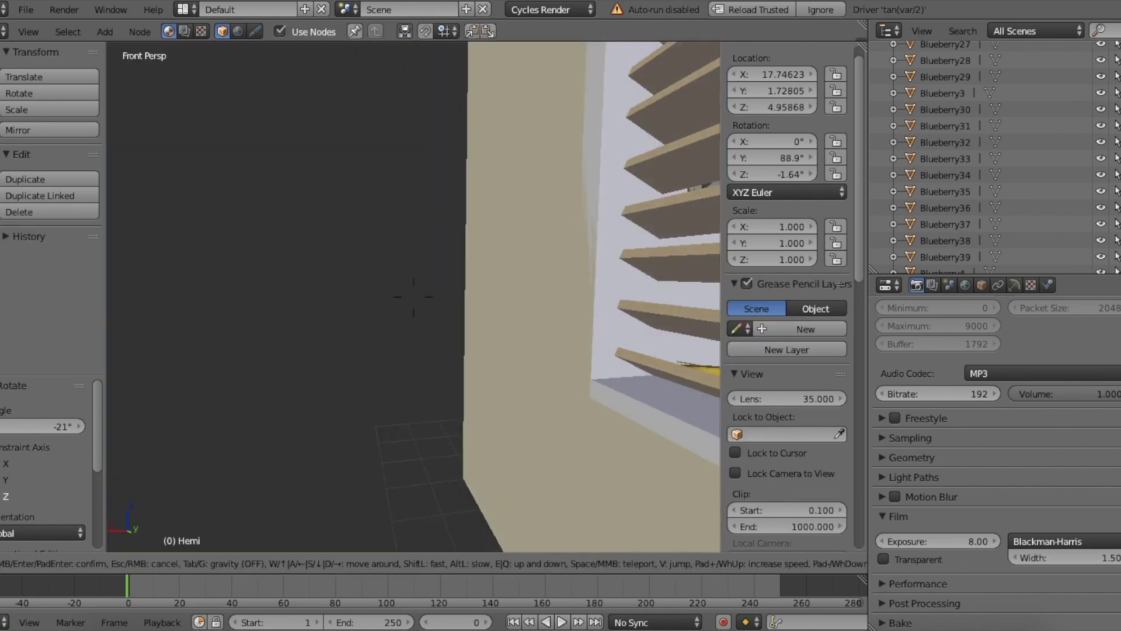
pyautogui.click(406, 295)
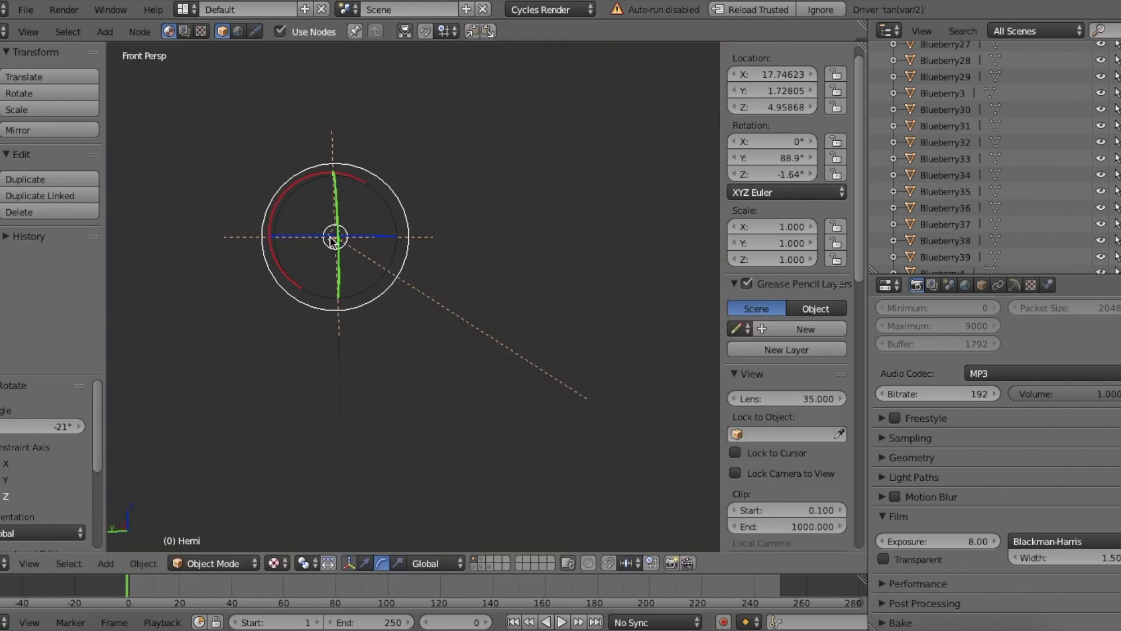
pyautogui.hotkey('shift', 'f')
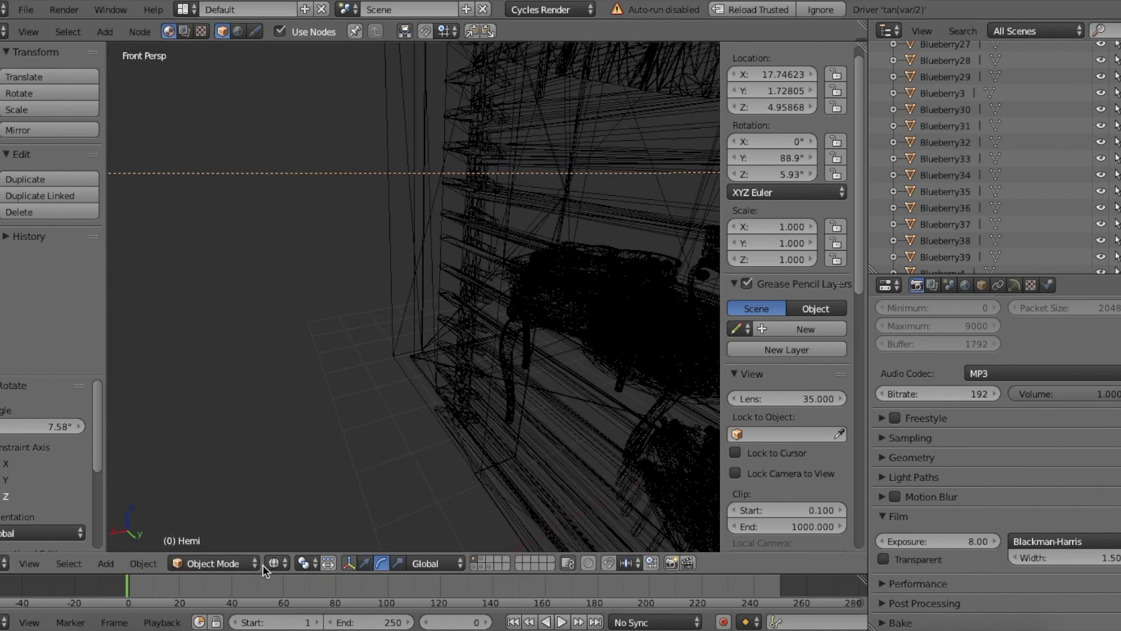
pyautogui.click(273, 563)
pyautogui.click(323, 472)
pyautogui.hotkey('shift', 'f')
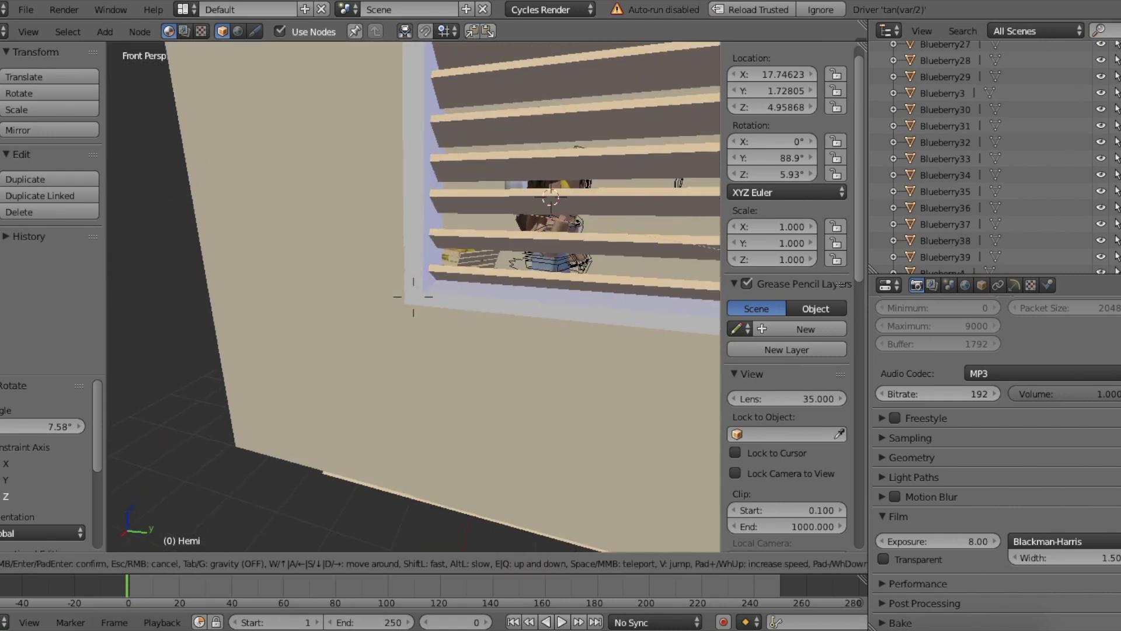
pyautogui.press('s')
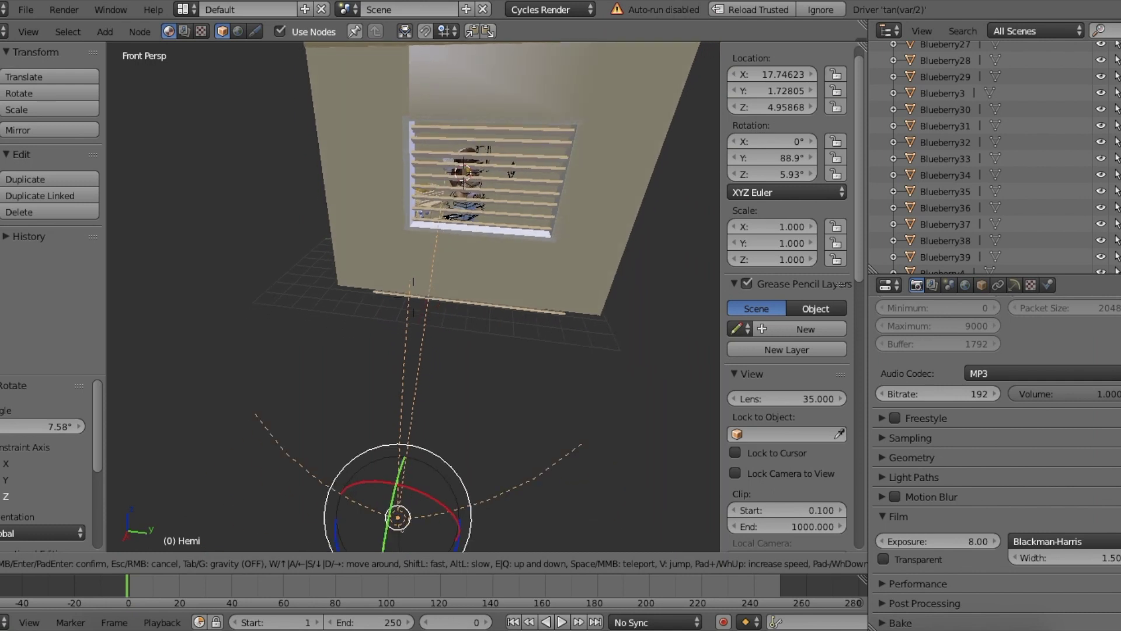
pyautogui.click(419, 456)
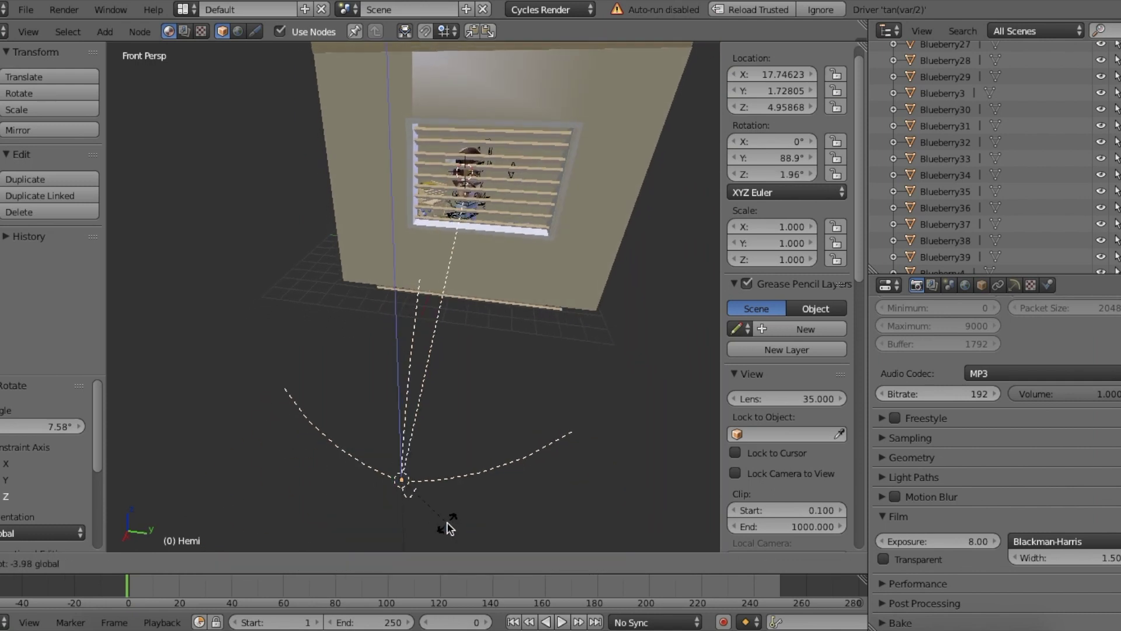
# Step: Move the Hemi lamp -4.659 along X to X 13.087 and raise it to Z 5.630
pyautogui.click(425, 324)
pyautogui.hotkey('shift', 'f')
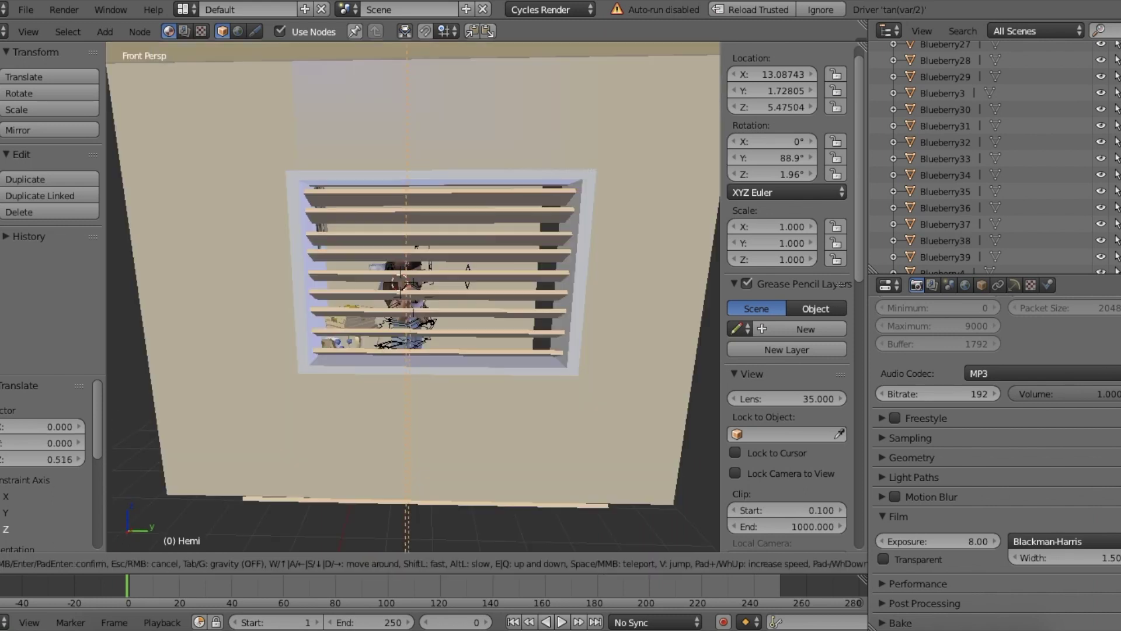
pyautogui.press('w')
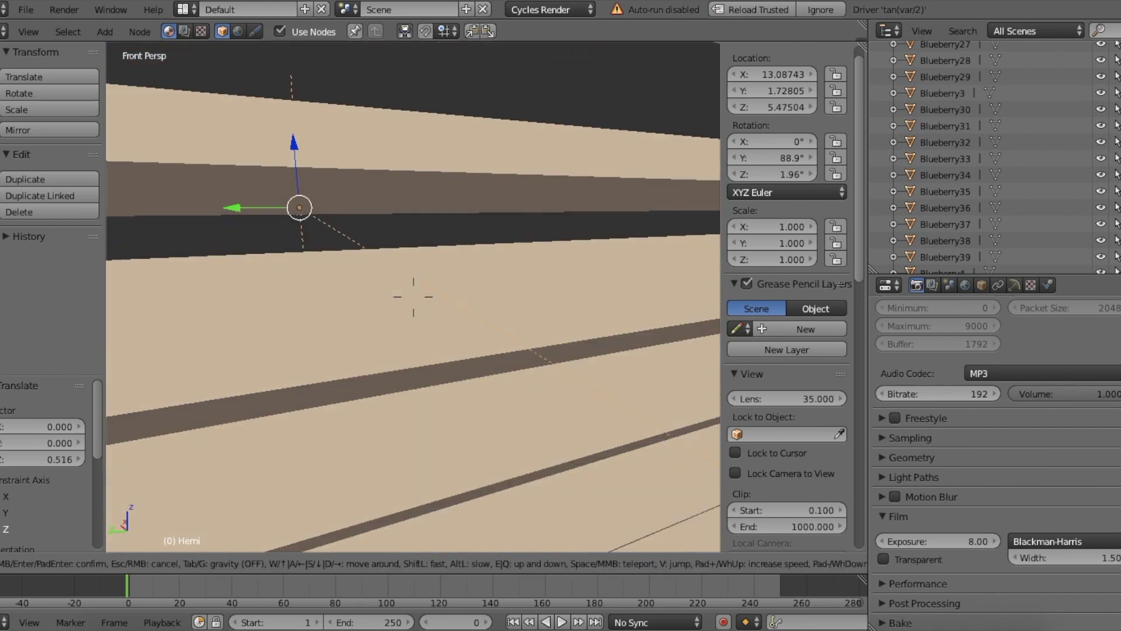
pyautogui.press('Return')
pyautogui.press('g')
pyautogui.press('z')
pyautogui.click(297, 138)
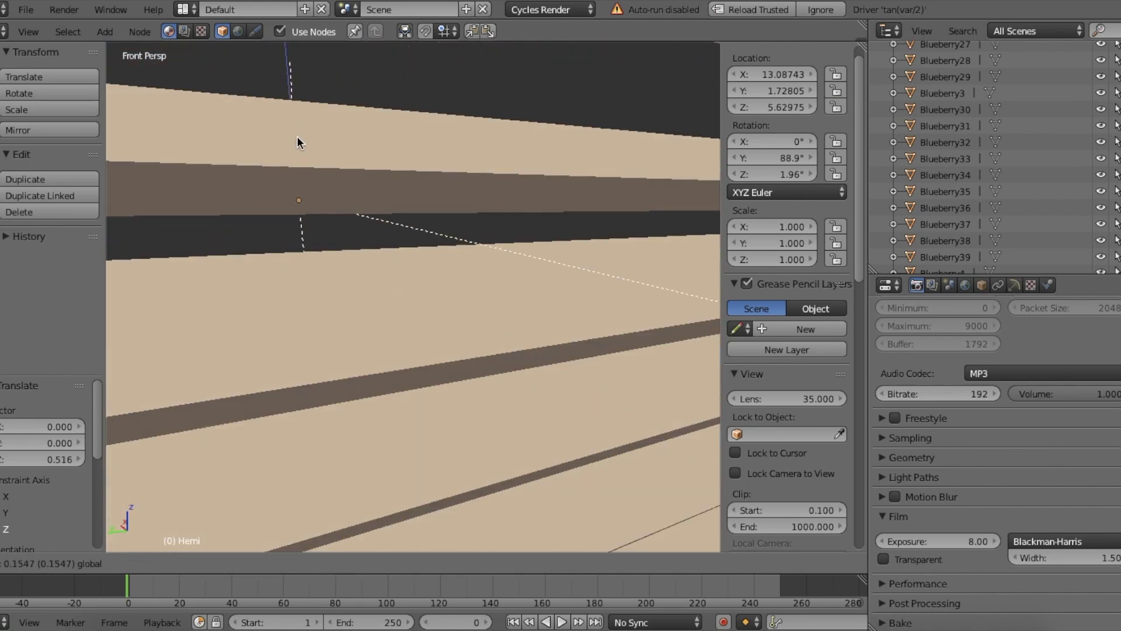
# Step: Deselect all, back out to a wide view, and preview the striped lighting rendered
pyautogui.press('a')
pyautogui.hotkey('shift', 'f')
pyautogui.press('s')
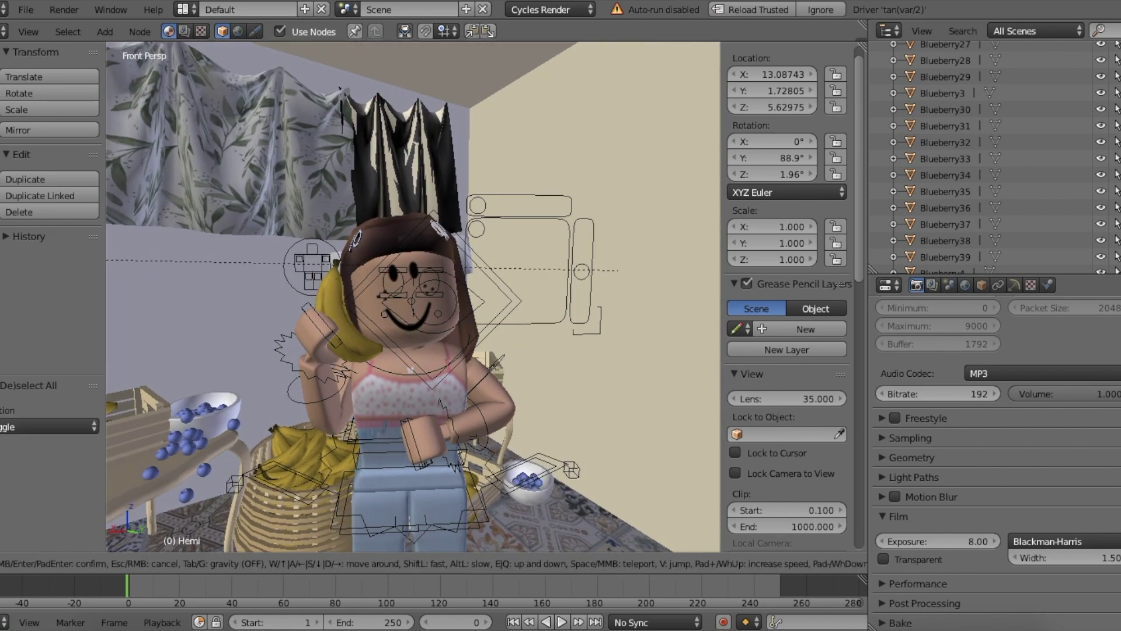
pyautogui.press('Return')
pyautogui.click(273, 563)
pyautogui.click(306, 447)
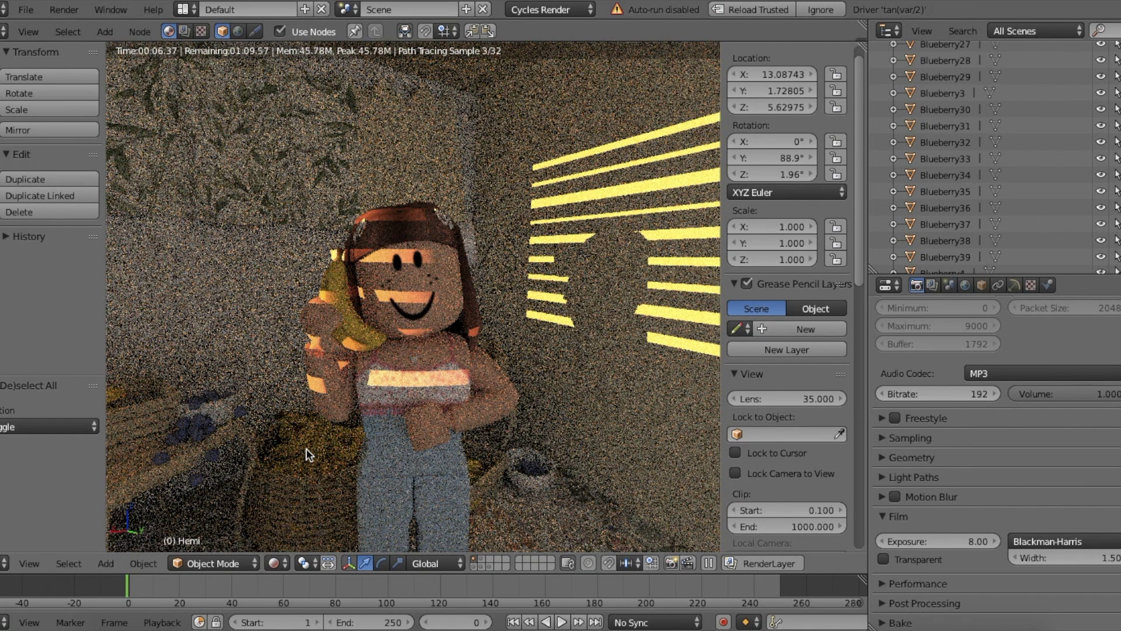
pyautogui.click(273, 563)
# Step: Select the banana Meshpart9 and rotate it on Z to -49°
pyautogui.click(295, 468)
pyautogui.rightClick(402, 447)
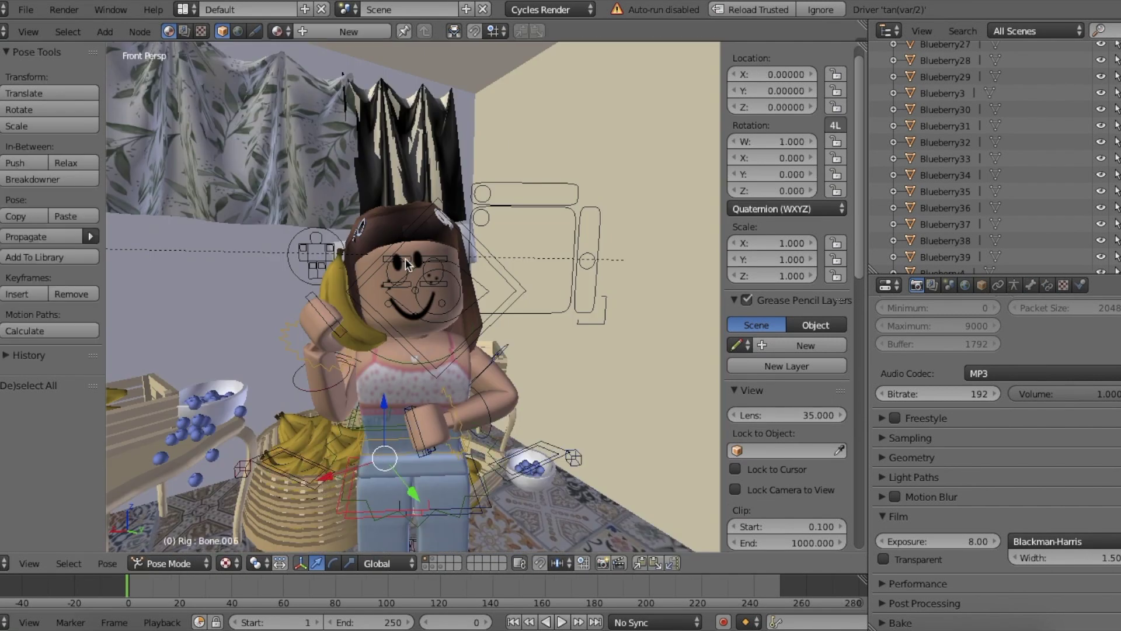
pyautogui.rightClick(412, 301)
pyautogui.rightClick(349, 265)
pyautogui.hotkey('shift', 'f')
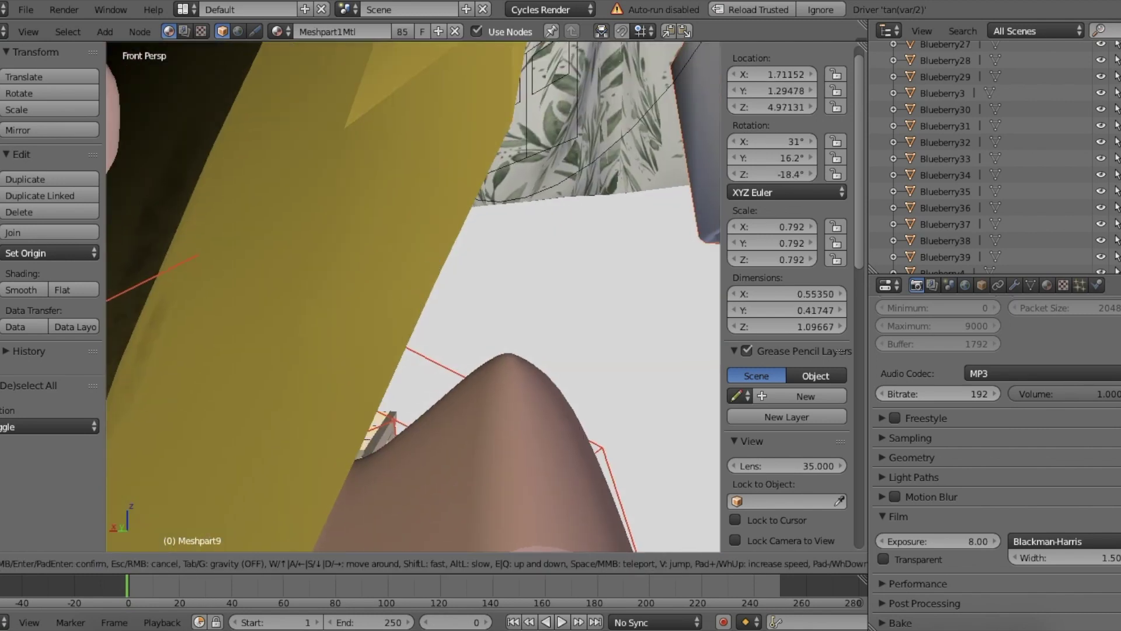
pyautogui.press('Escape')
pyautogui.press('r')
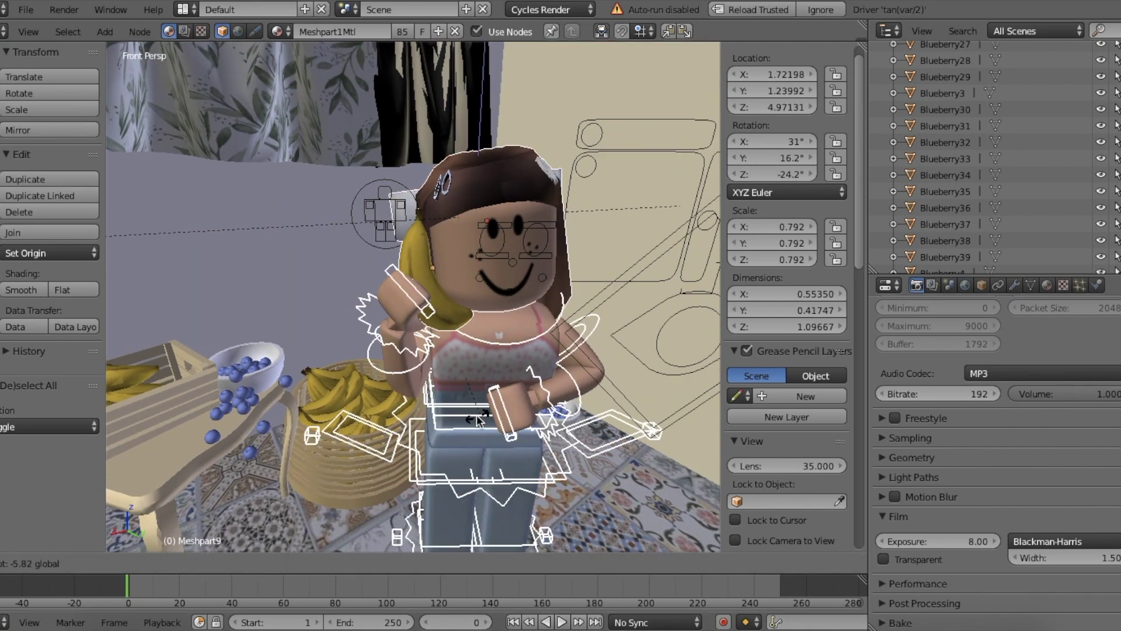
pyautogui.click(464, 415)
pyautogui.moveTo(464, 415); pyautogui.dragTo(290, 476, button='middle')
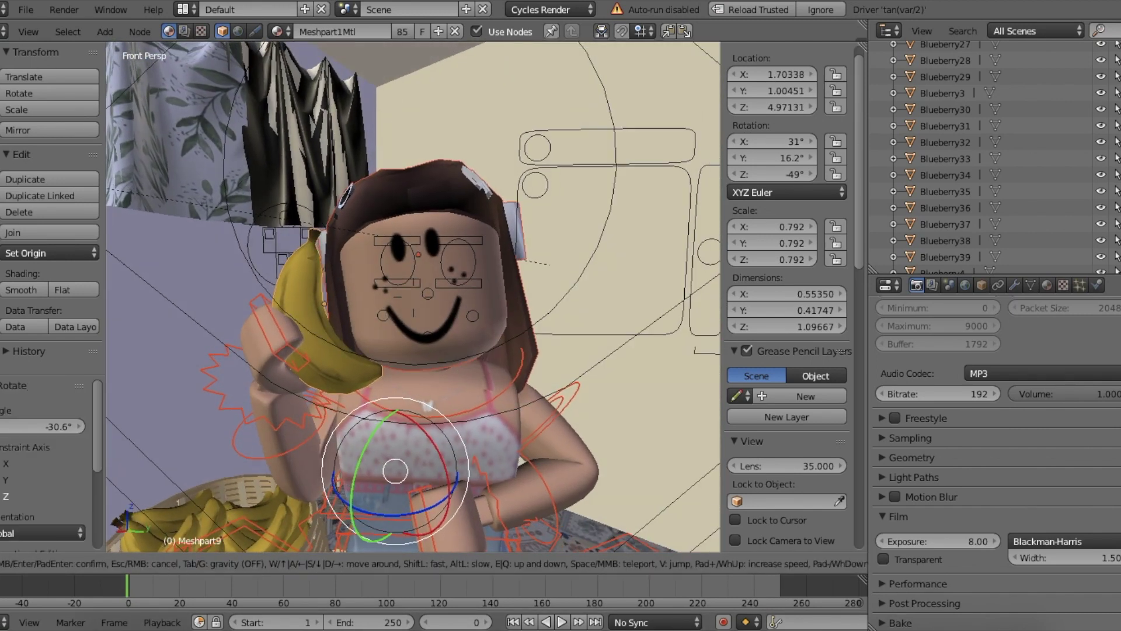
# Step: Check the banana's new angle in Rendered shading, then return to Textured shading
pyautogui.press('z')
pyautogui.click(304, 456)
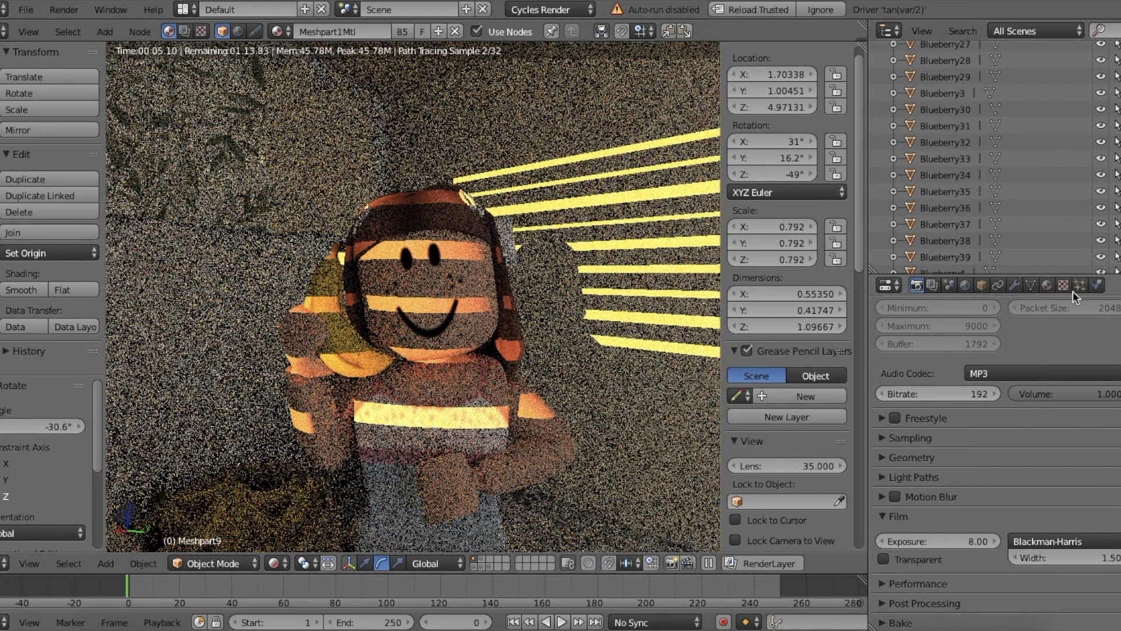
pyautogui.press('z')
pyautogui.click(304, 521)
pyautogui.hotkey('shift', 'f')
# Step: Select the Hemi lamp and set its emission strength to 0.7
pyautogui.press('Escape')
pyautogui.rightClick(444, 296)
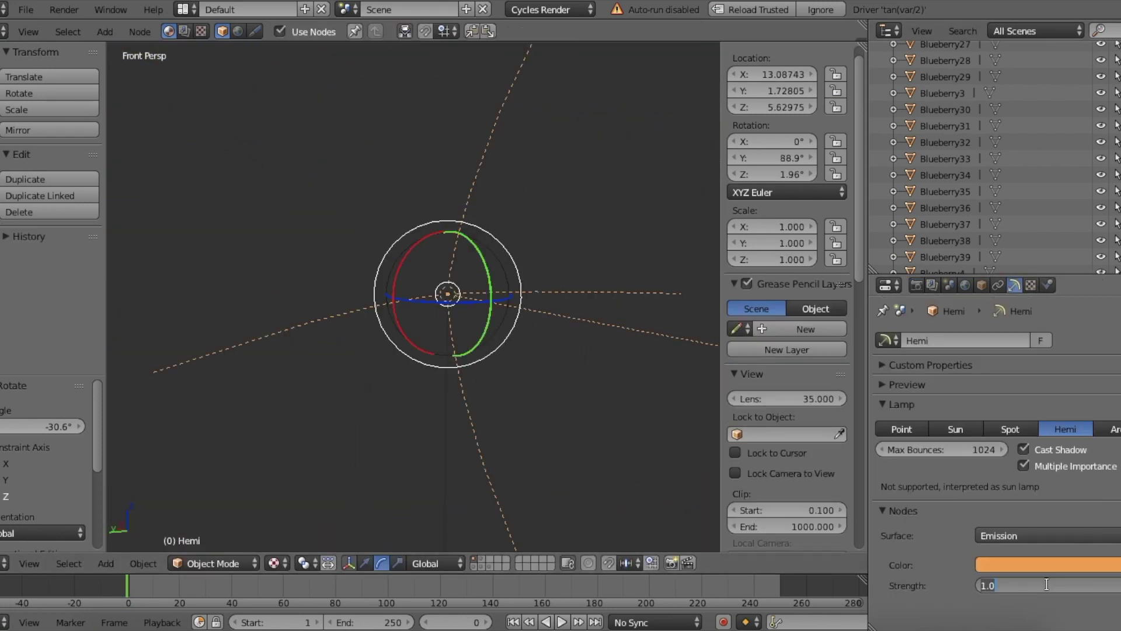
pyautogui.press('Return')
pyautogui.scroll(-10, 584, 292)
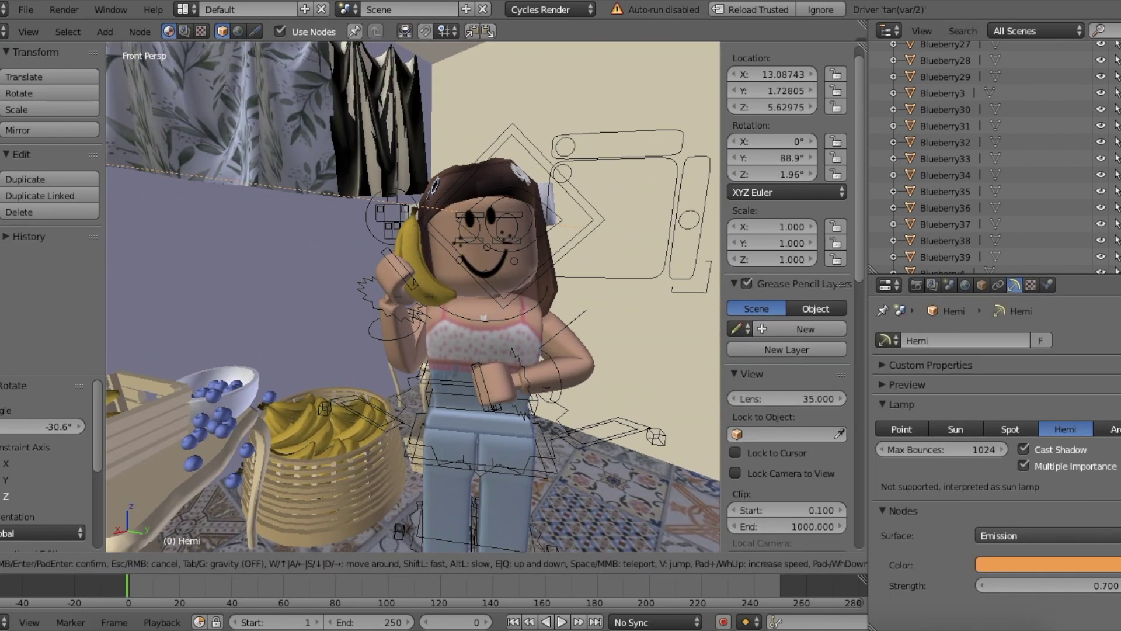
# Step: Raise the Film exposure to 10 and preview it in Rendered shading
pyautogui.click(916, 285)
pyautogui.press('Return')
pyautogui.click(278, 563)
pyautogui.click(303, 456)
# Step: Try Hemi lamp strengths of 3 and 2, settling on 0.8
pyautogui.click(1014, 285)
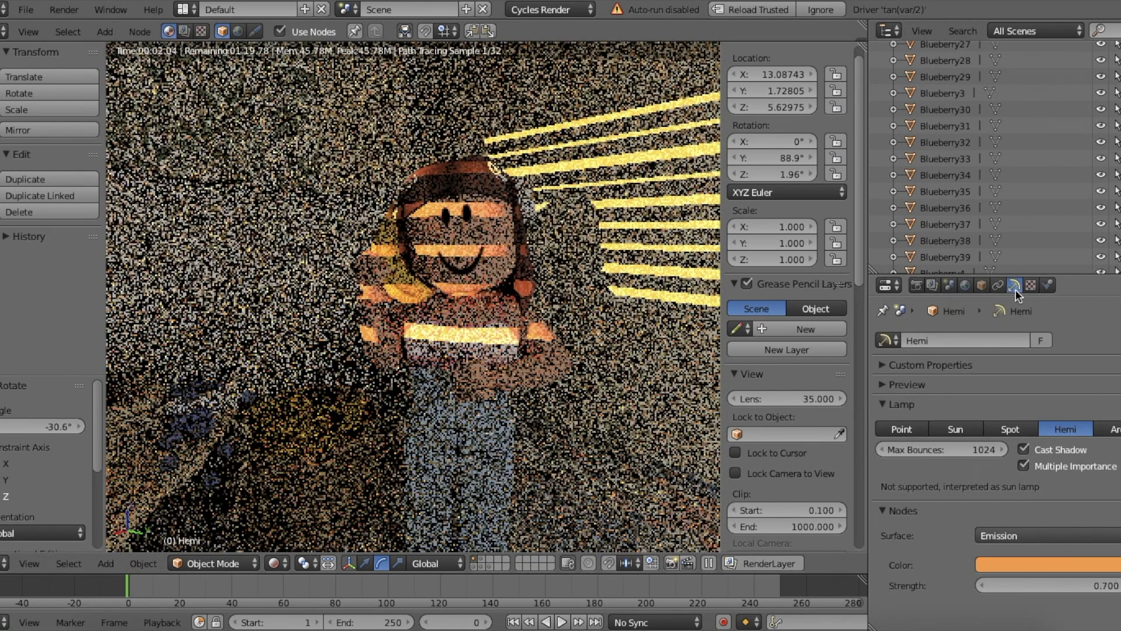
pyautogui.press('BackSpace')
pyautogui.write('3')
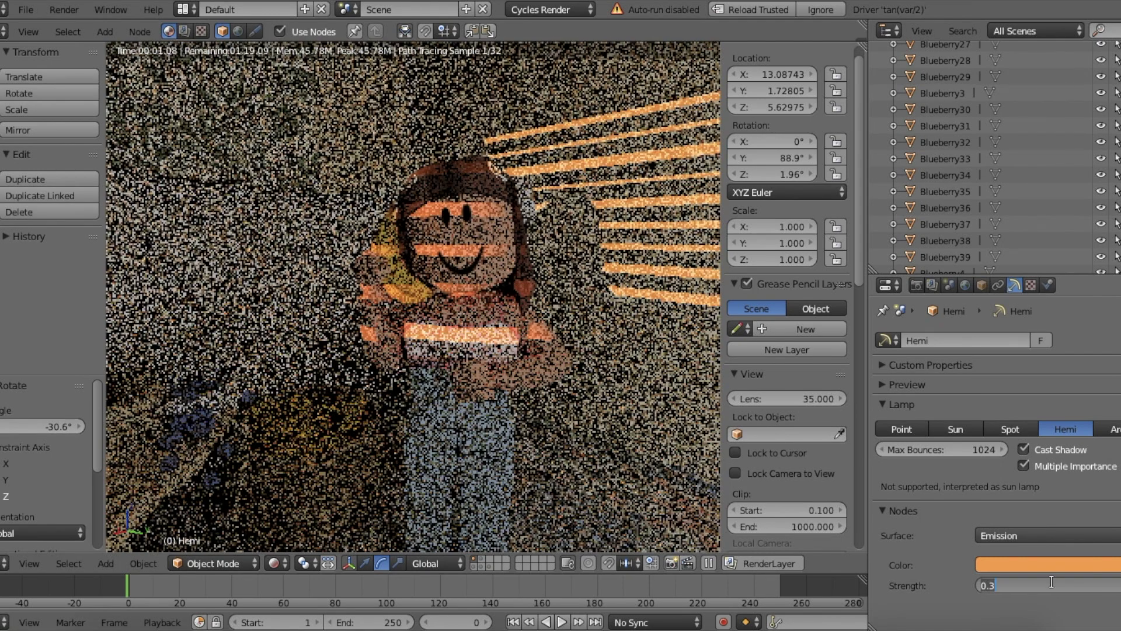
pyautogui.press('BackSpace')
pyautogui.press('BackSpace')
pyautogui.press('BackSpace')
pyautogui.write('2')
pyautogui.press('Return')
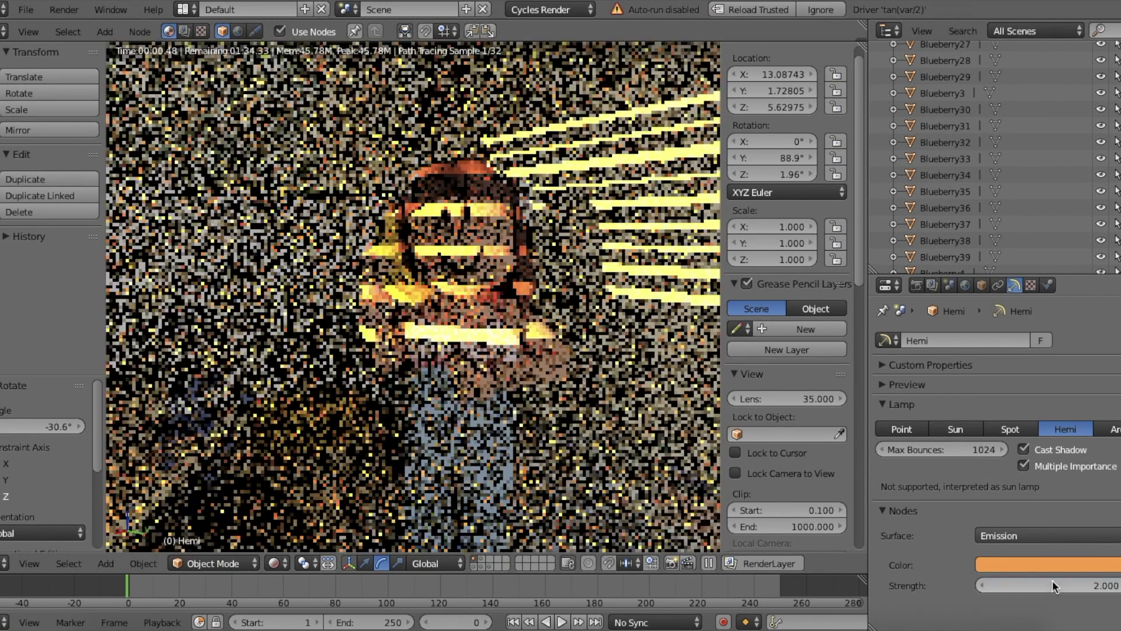
pyautogui.click(1052, 580)
pyautogui.write('0.8')
pyautogui.press('Return')
pyautogui.click(916, 284)
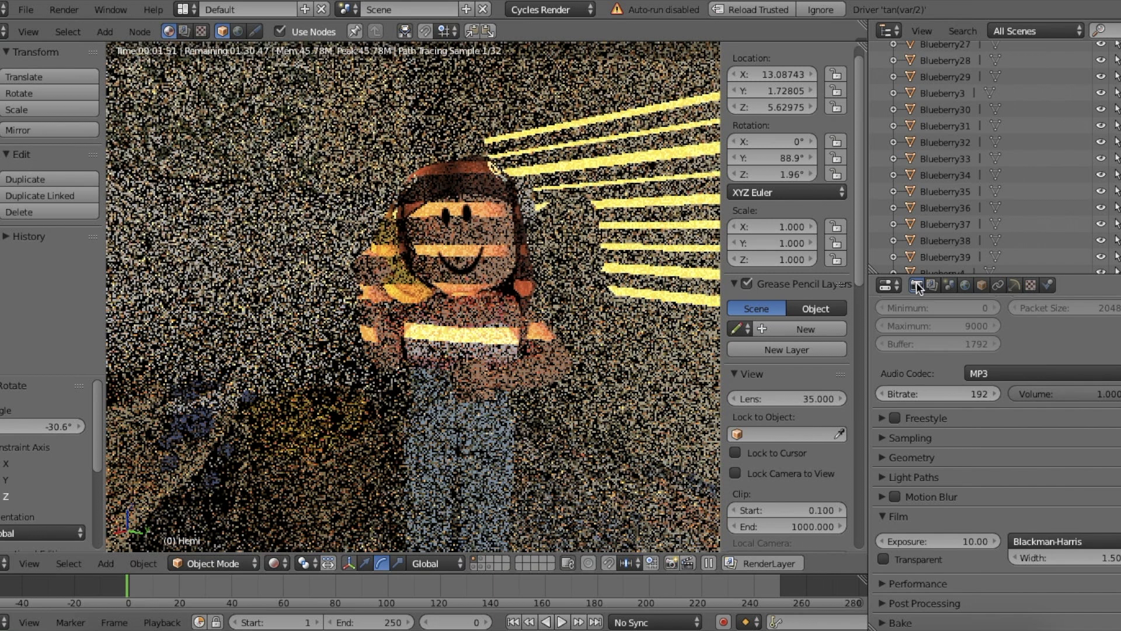
pyautogui.click(273, 563)
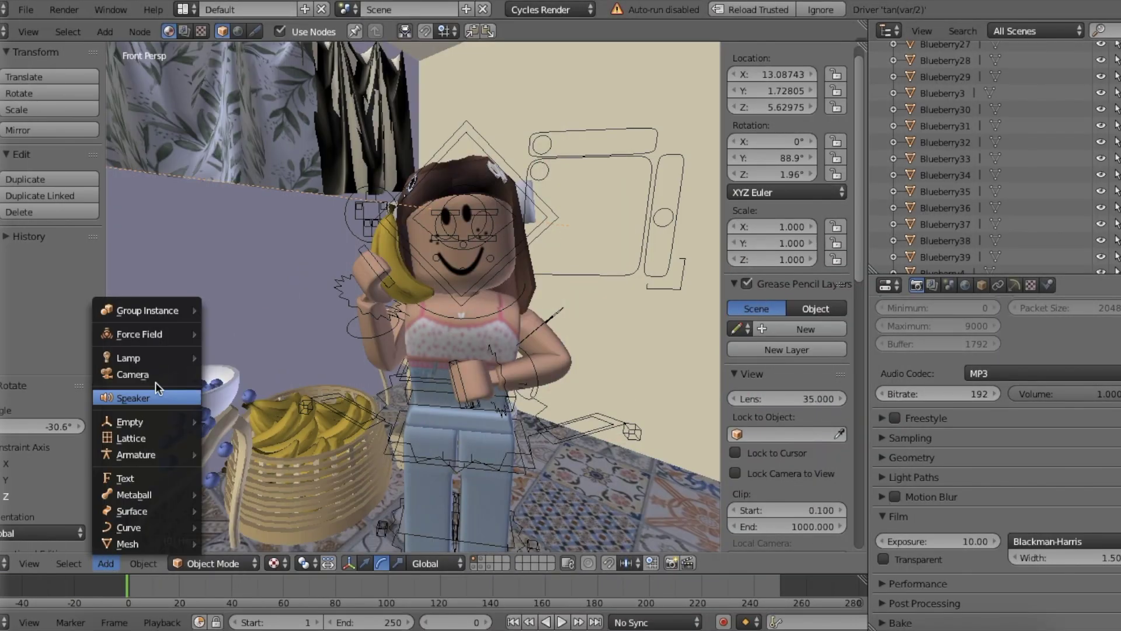
# Step: Add a camera and walk it into place to frame the character through the blinds
pyautogui.click(126, 404)
pyautogui.click(29, 563)
pyautogui.click(69, 504)
pyautogui.hotkey('shift', 'f')
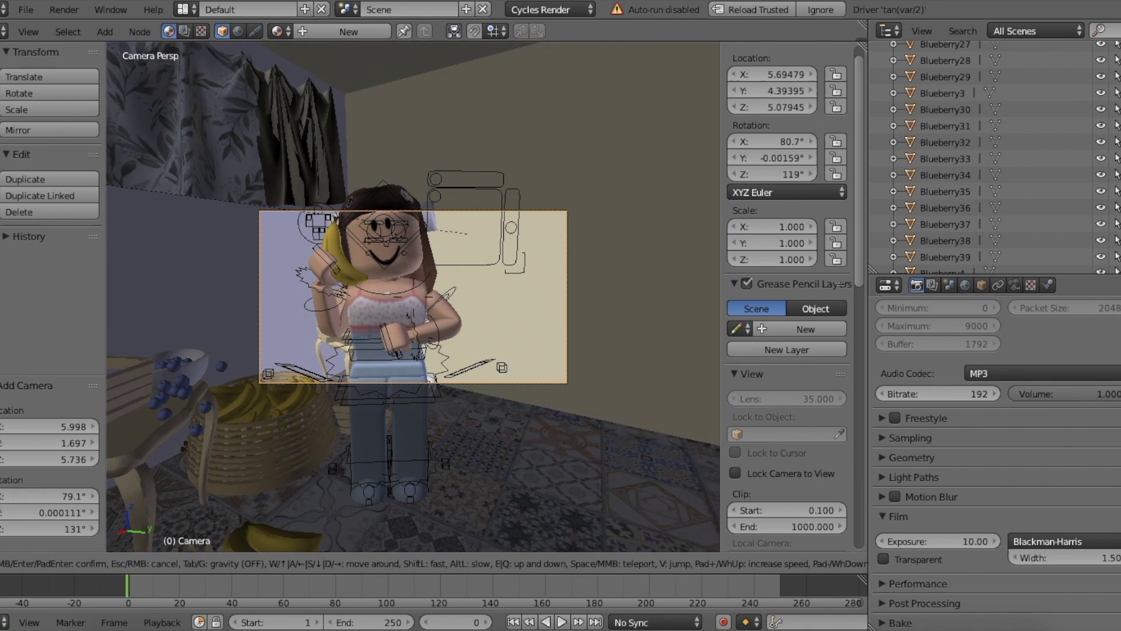
pyautogui.press('Return')
# Step: Preview in material shading with Only Render display, then start the final F12 render
pyautogui.hotkey('shift', 'z')
pyautogui.click(274, 563)
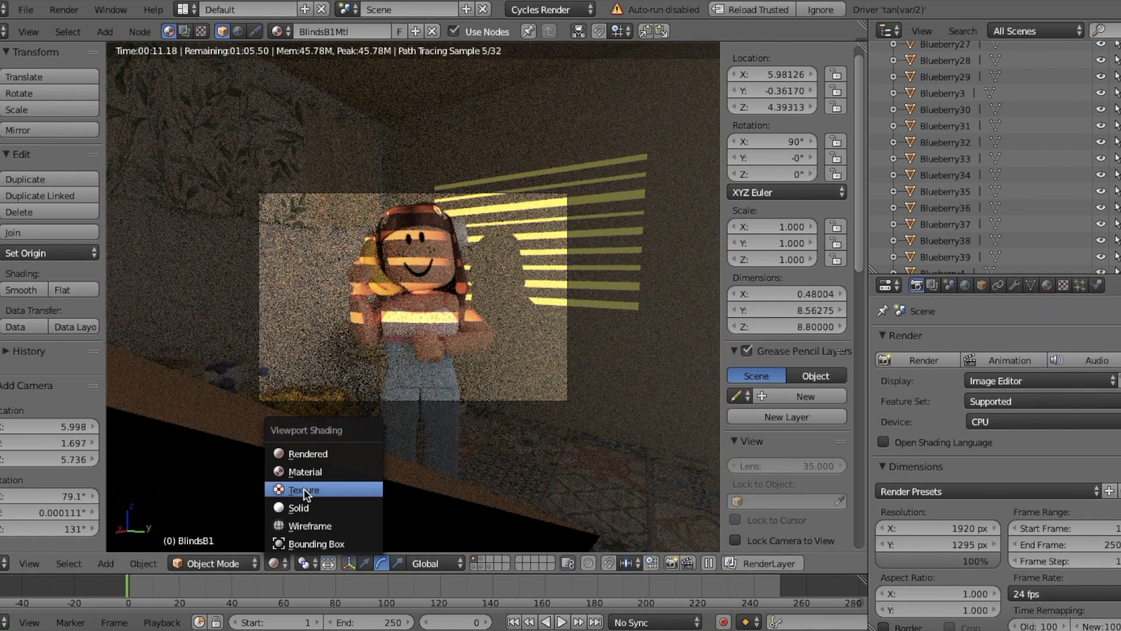
pyautogui.click(251, 488)
pyautogui.scroll(-10, 759, 292)
pyautogui.click(735, 299)
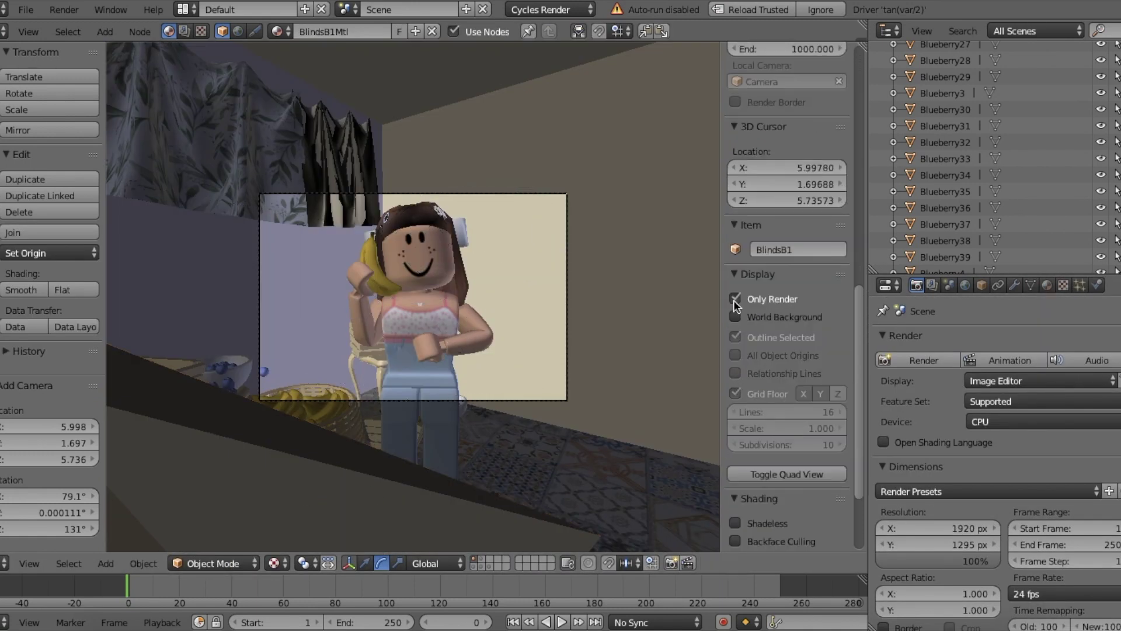
pyautogui.click(911, 358)
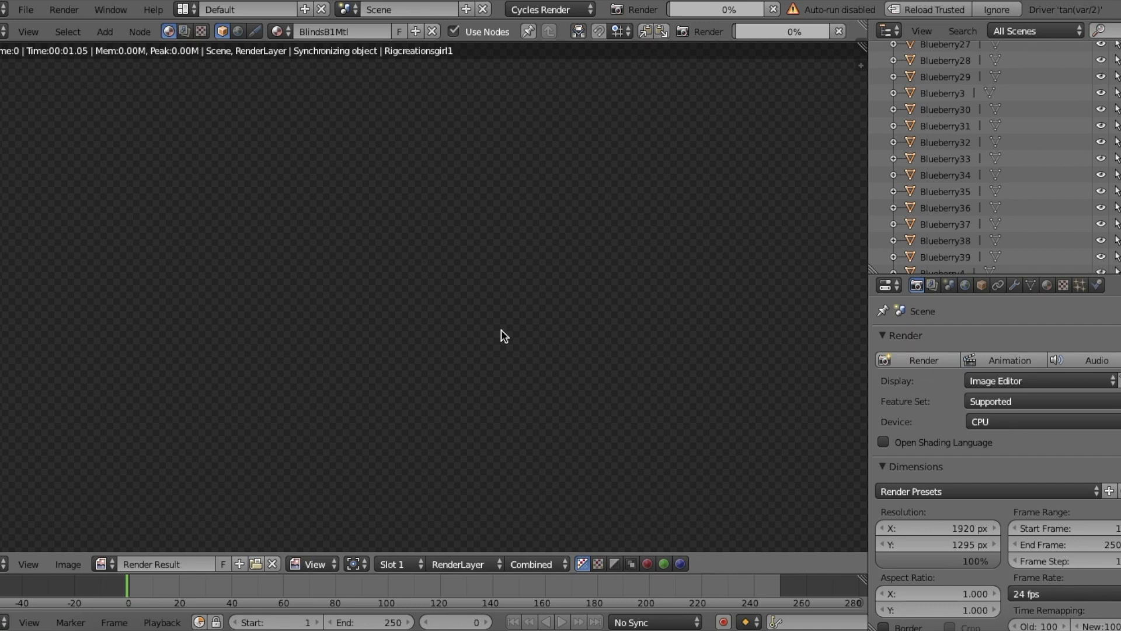